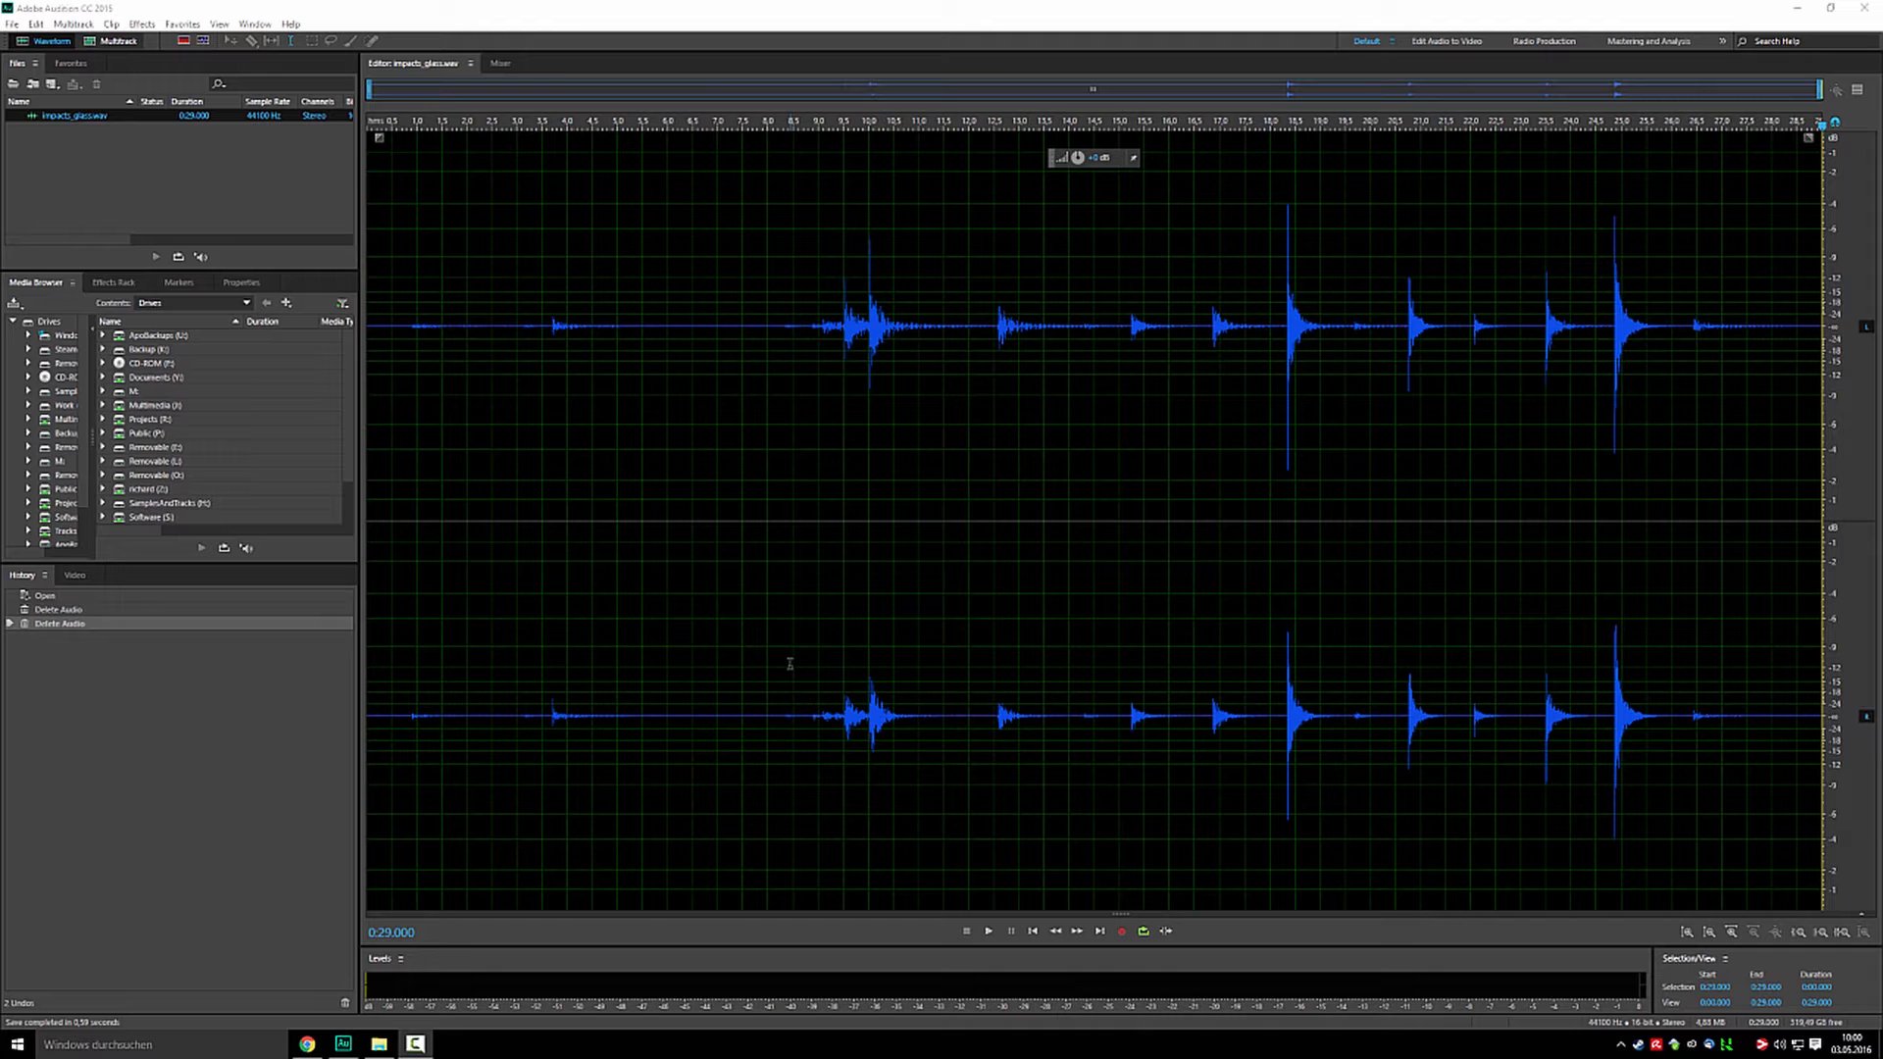
Step: Play the glass impacts recording from near its start through almost the end to hear the background noise
left_click(380, 762)
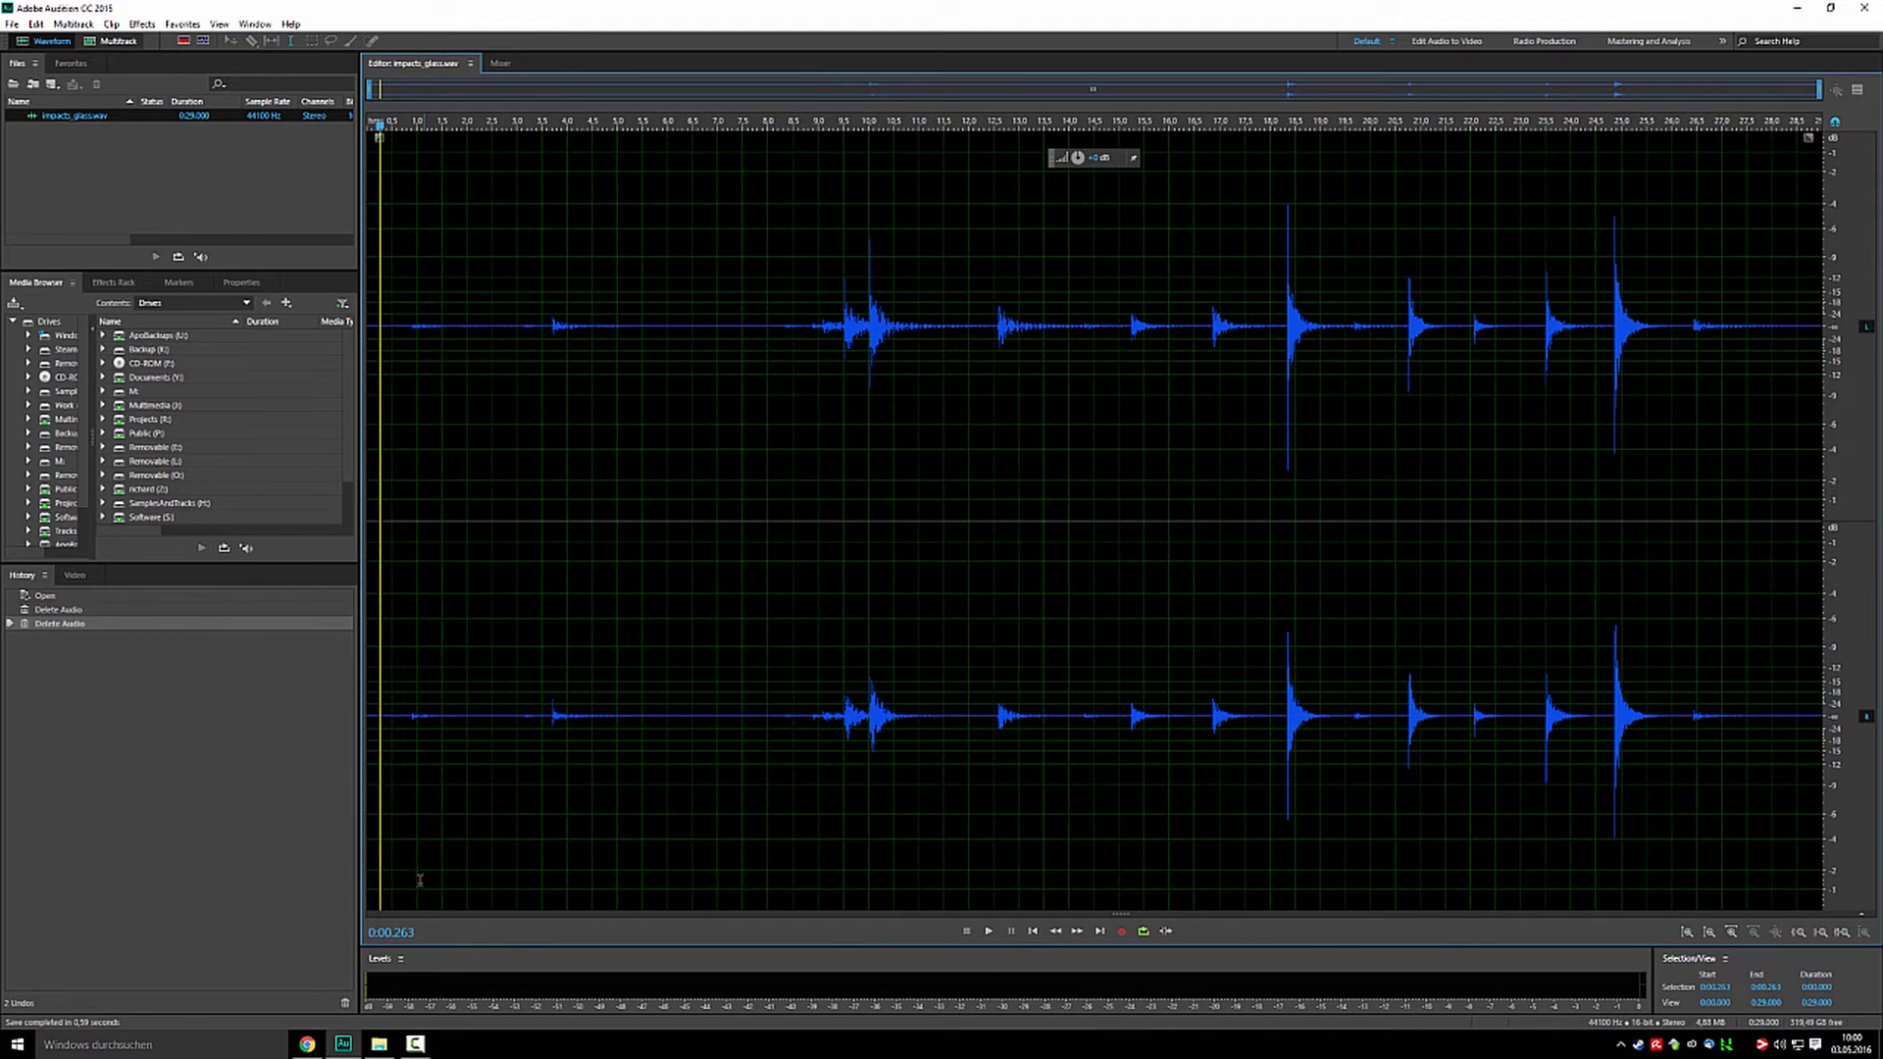
key("space")
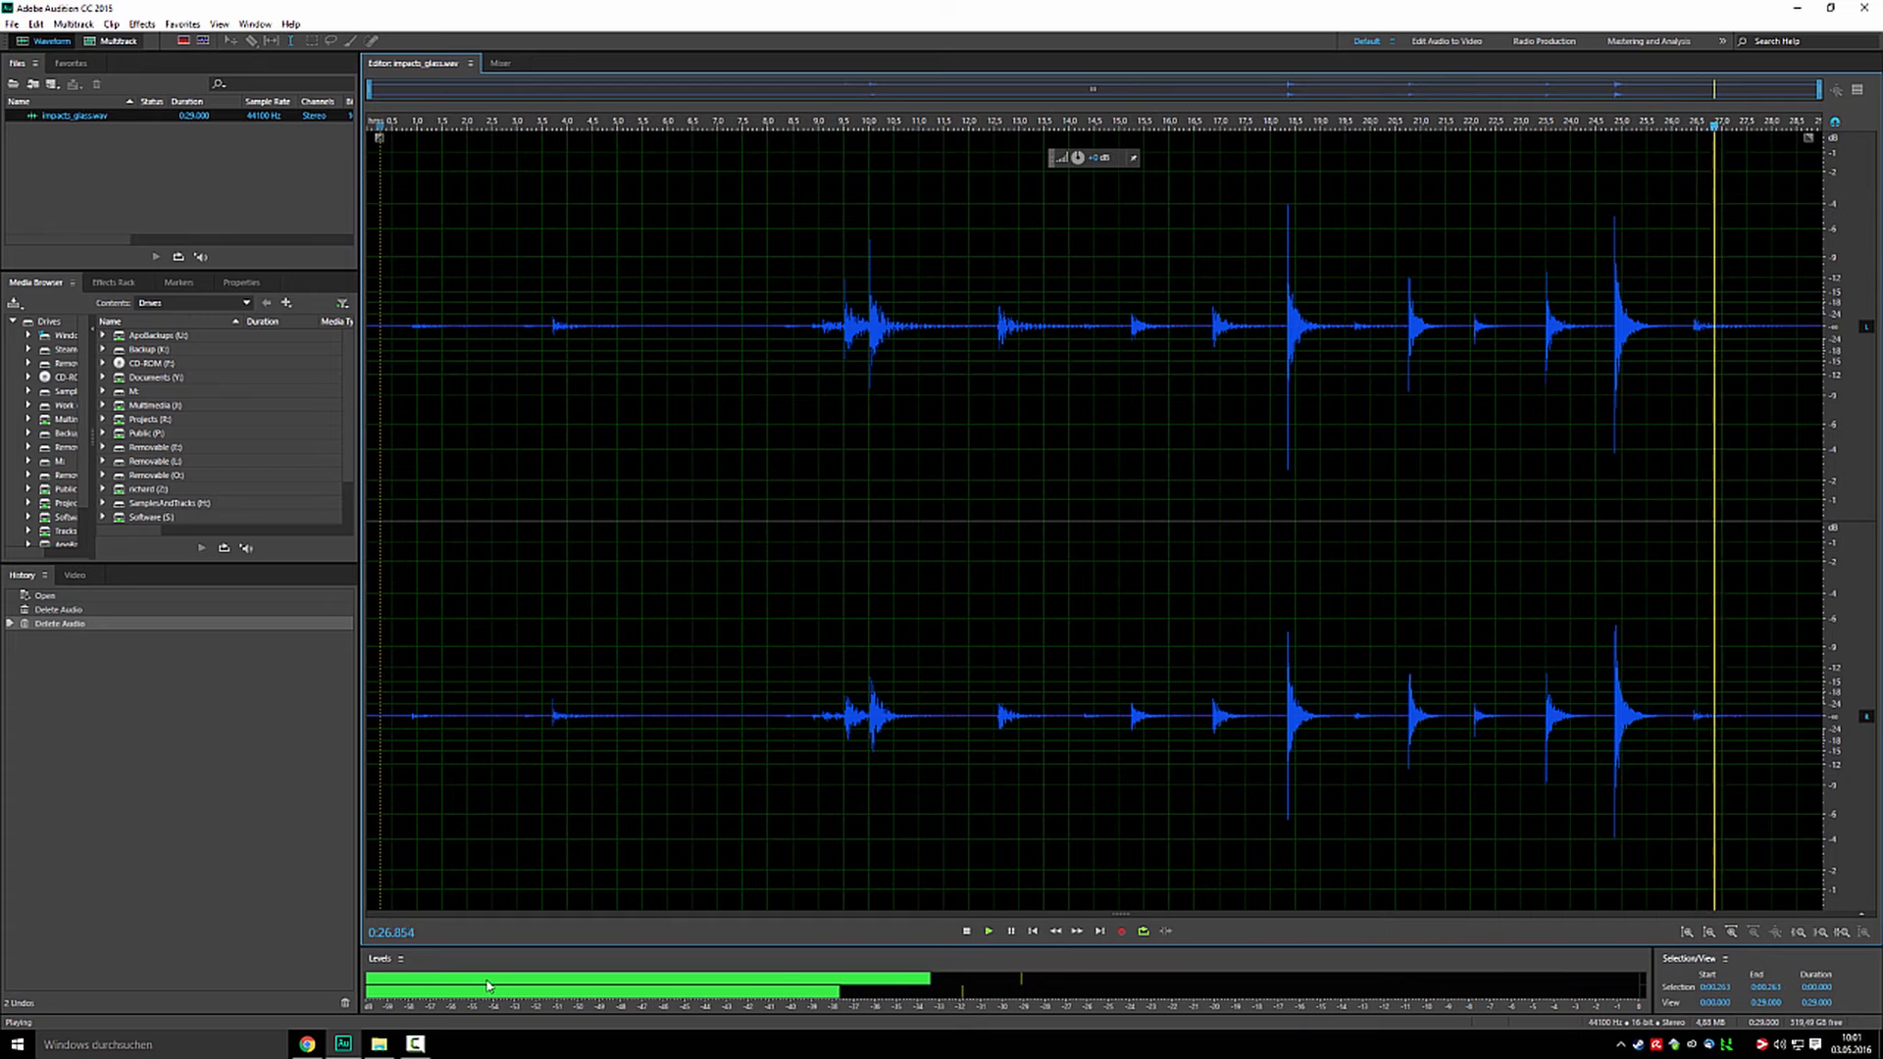
key("space")
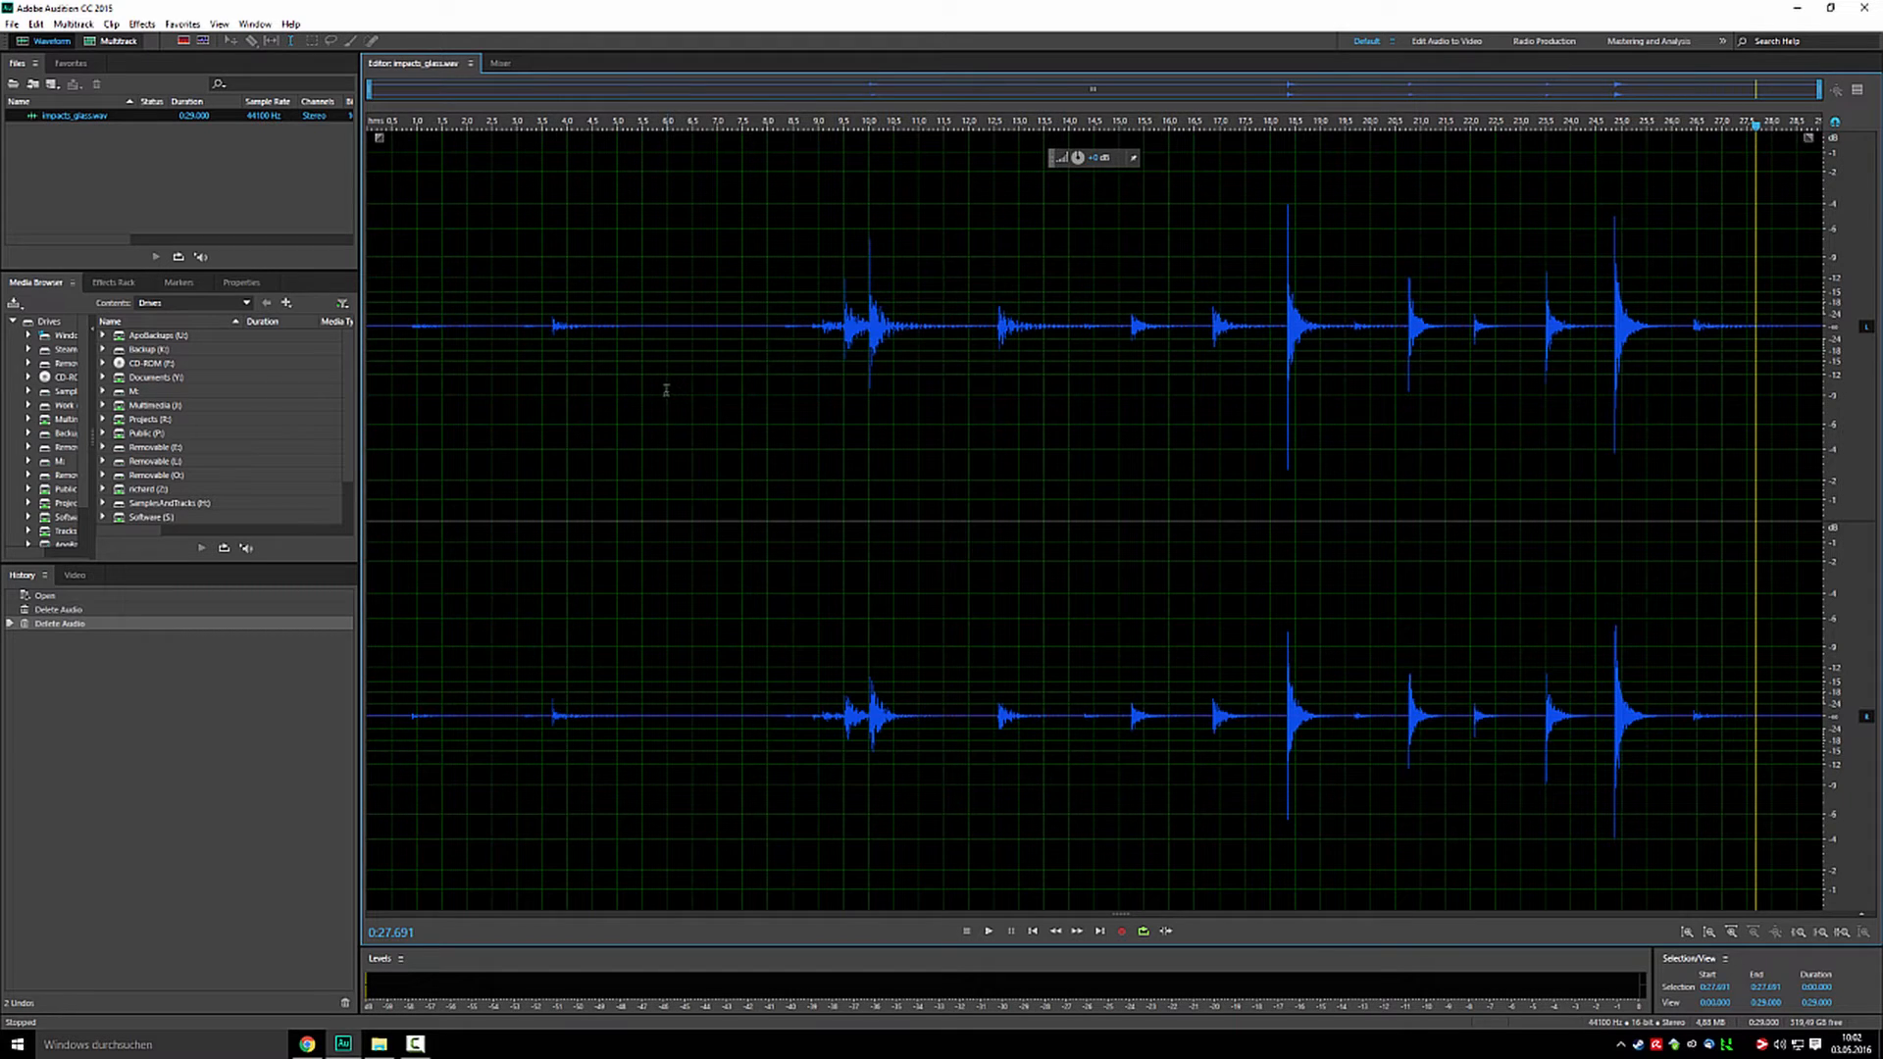
Step: Select the quiet passage between about 5.5 and 8.0 s and play it, then clear the selection
left_click(643, 352)
left_click_drag(646, 353, 772, 363)
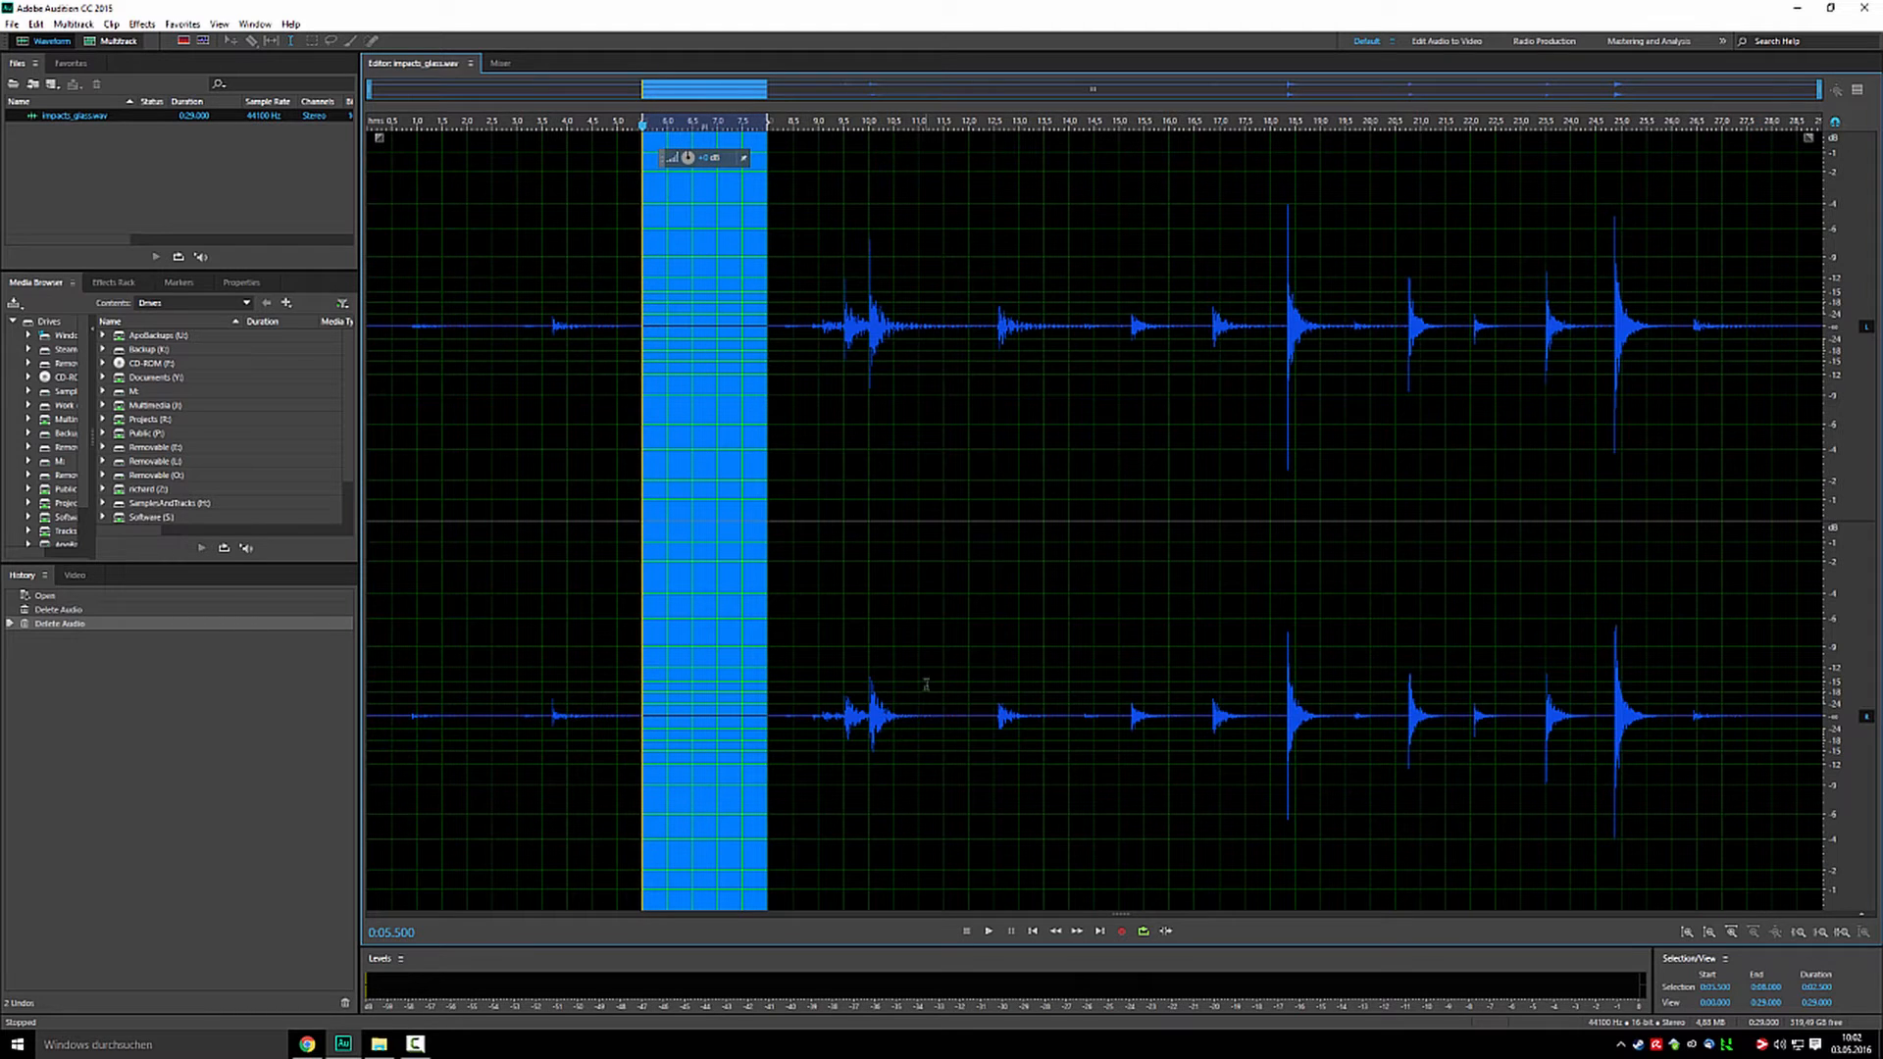
key("space")
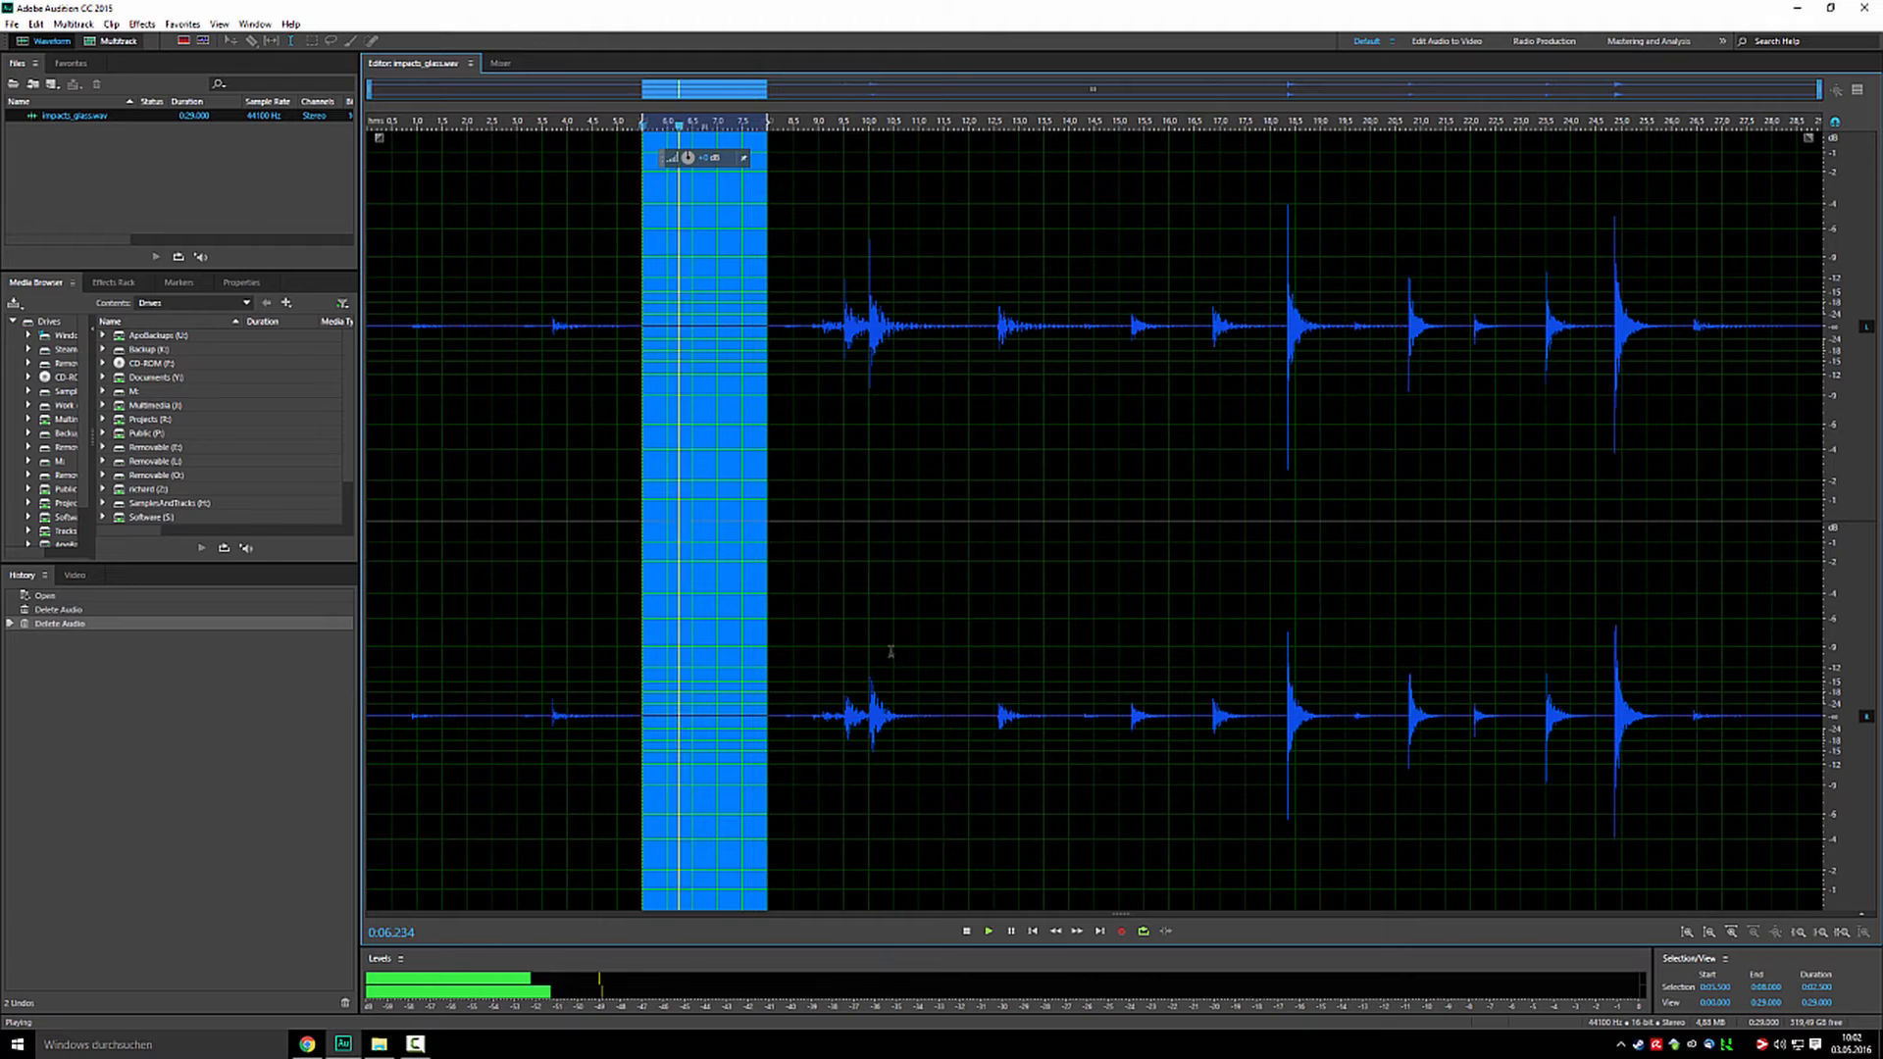
key("space")
left_click(834, 542)
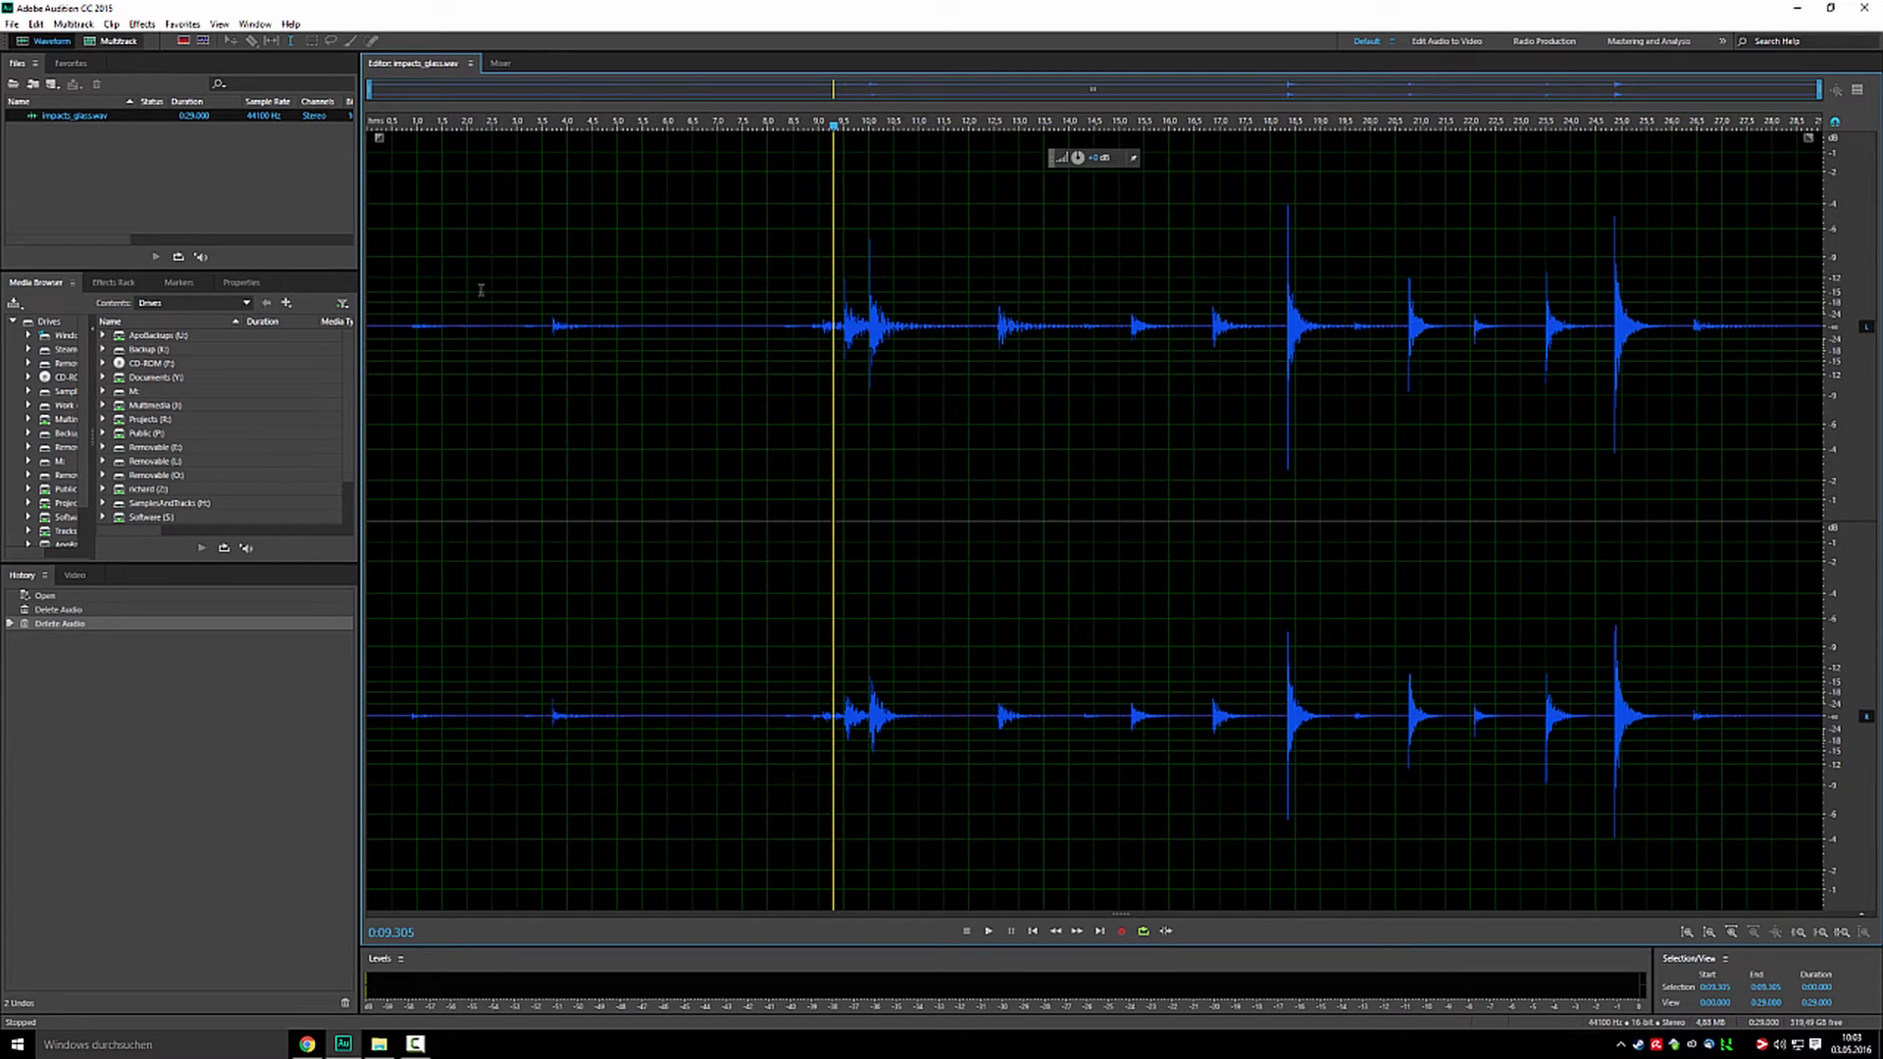
Step: Open the Noise Reduction (process) effect and move its window away from the quiet passage of the waveform
left_click(141, 24)
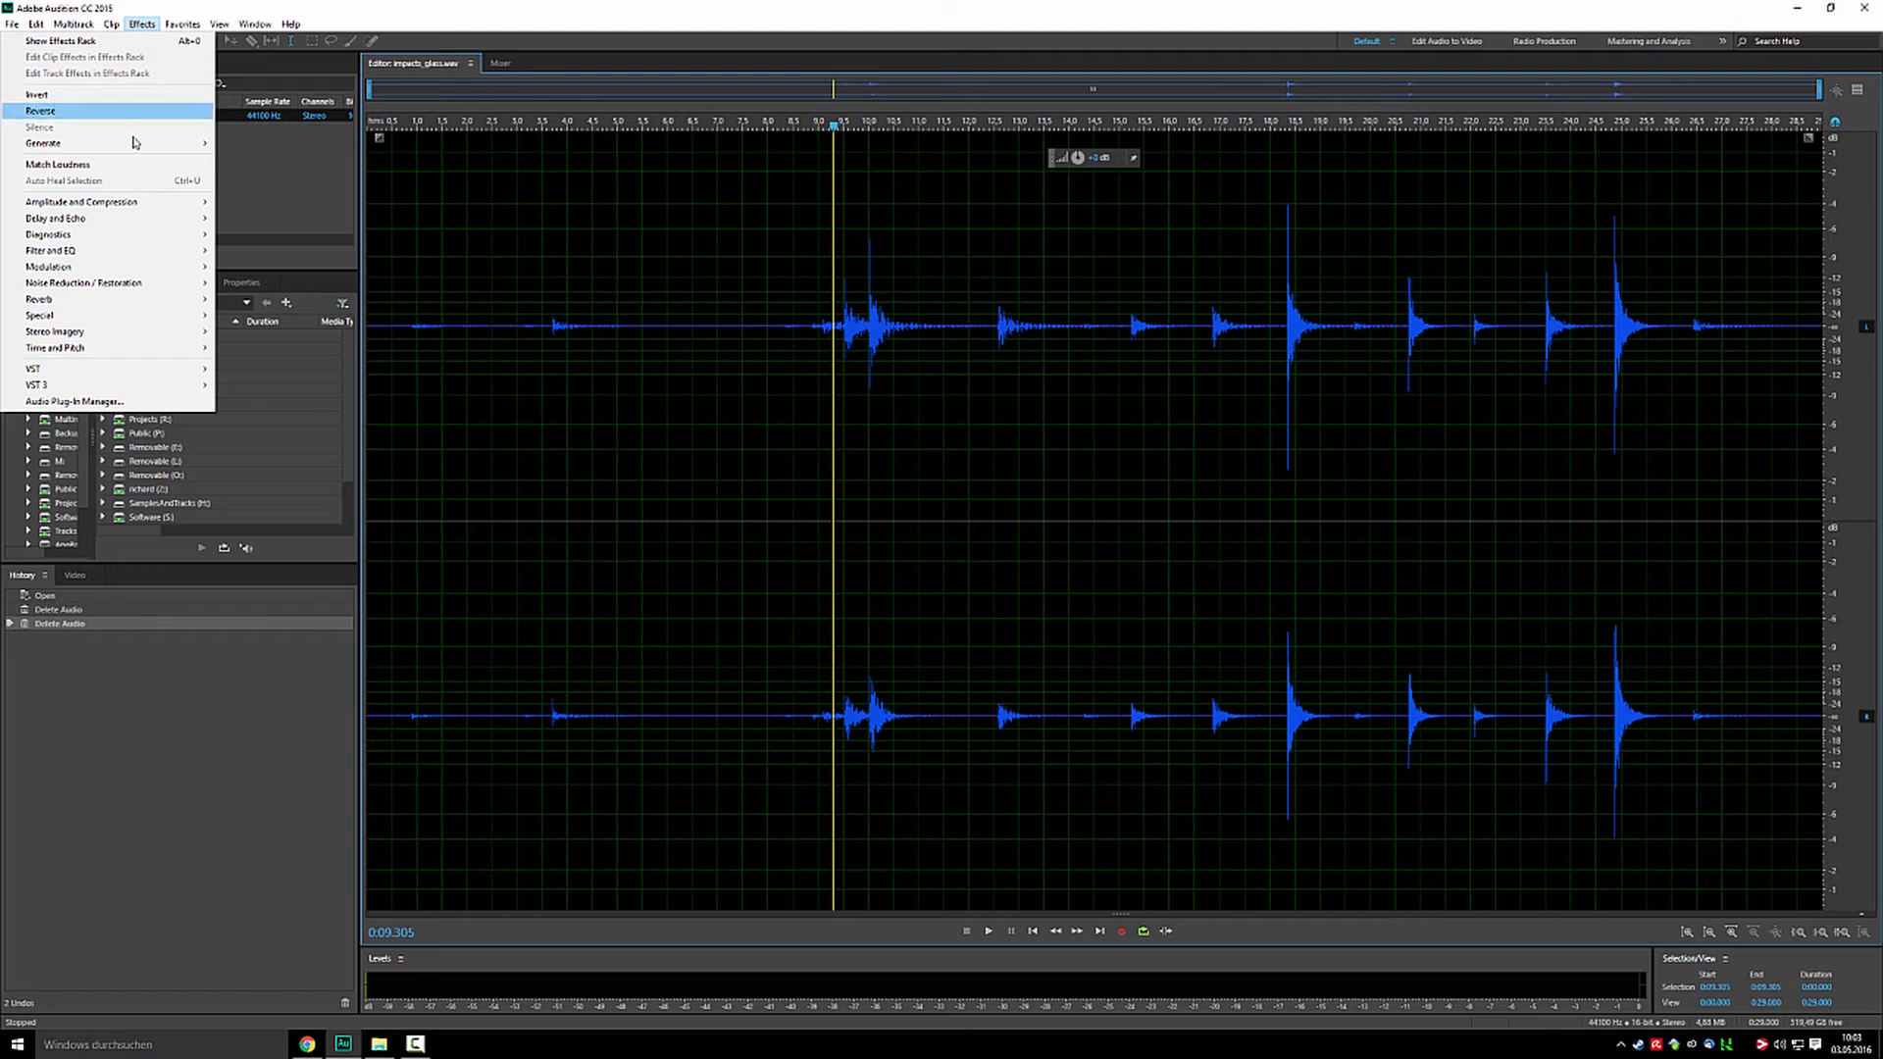
mouse_move(124, 285)
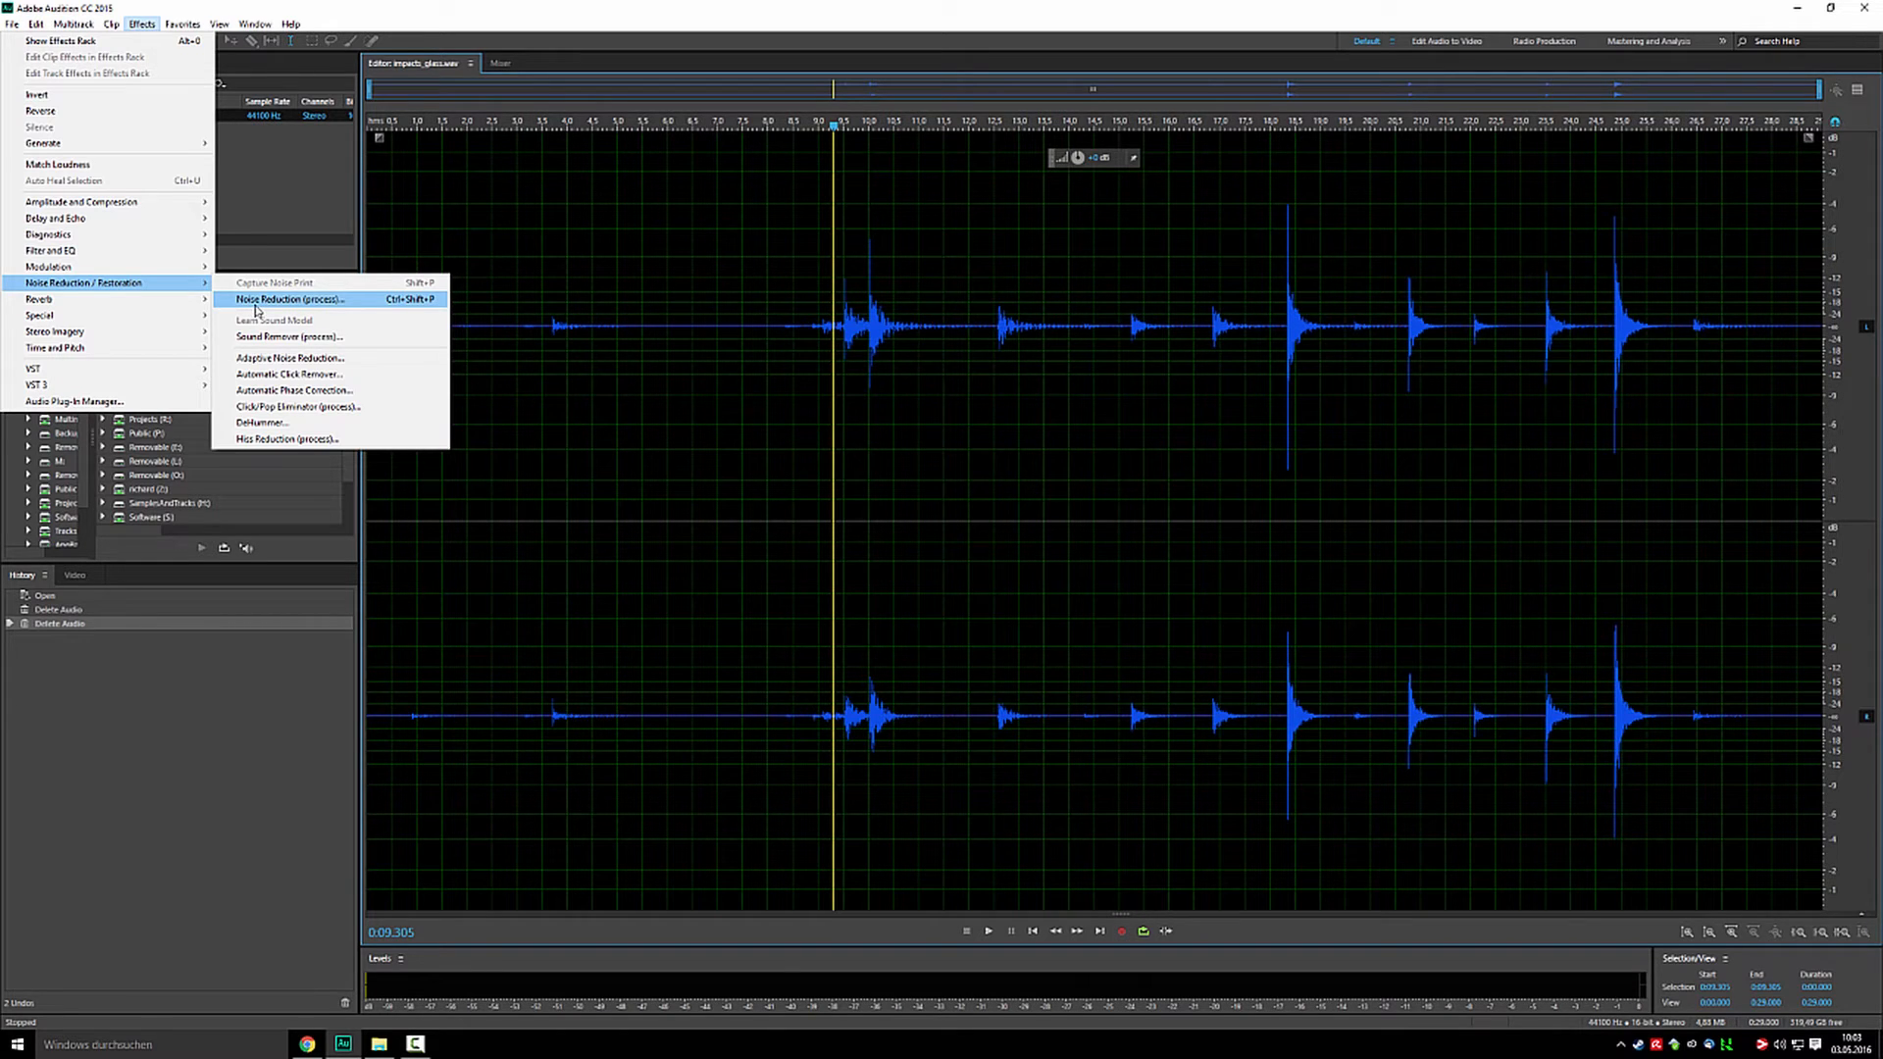
left_click(257, 304)
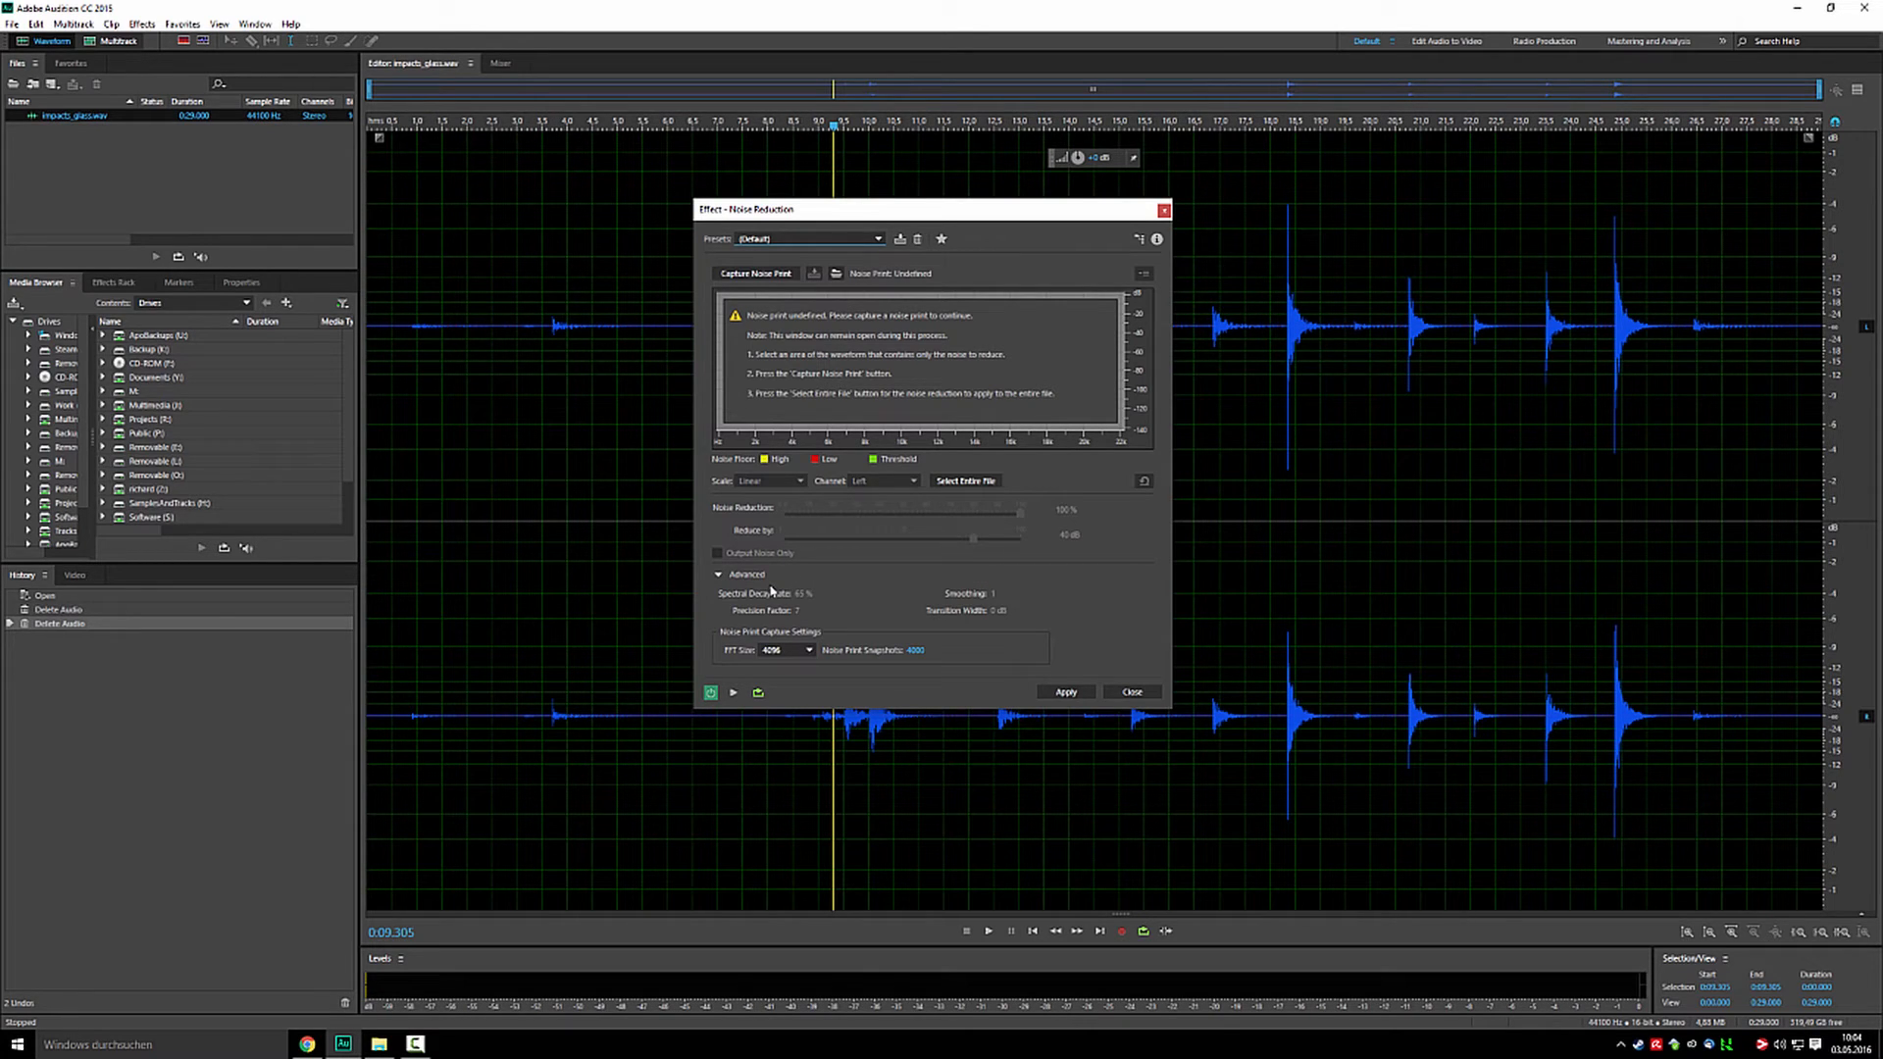
left_click_drag(1037, 212, 1496, 146)
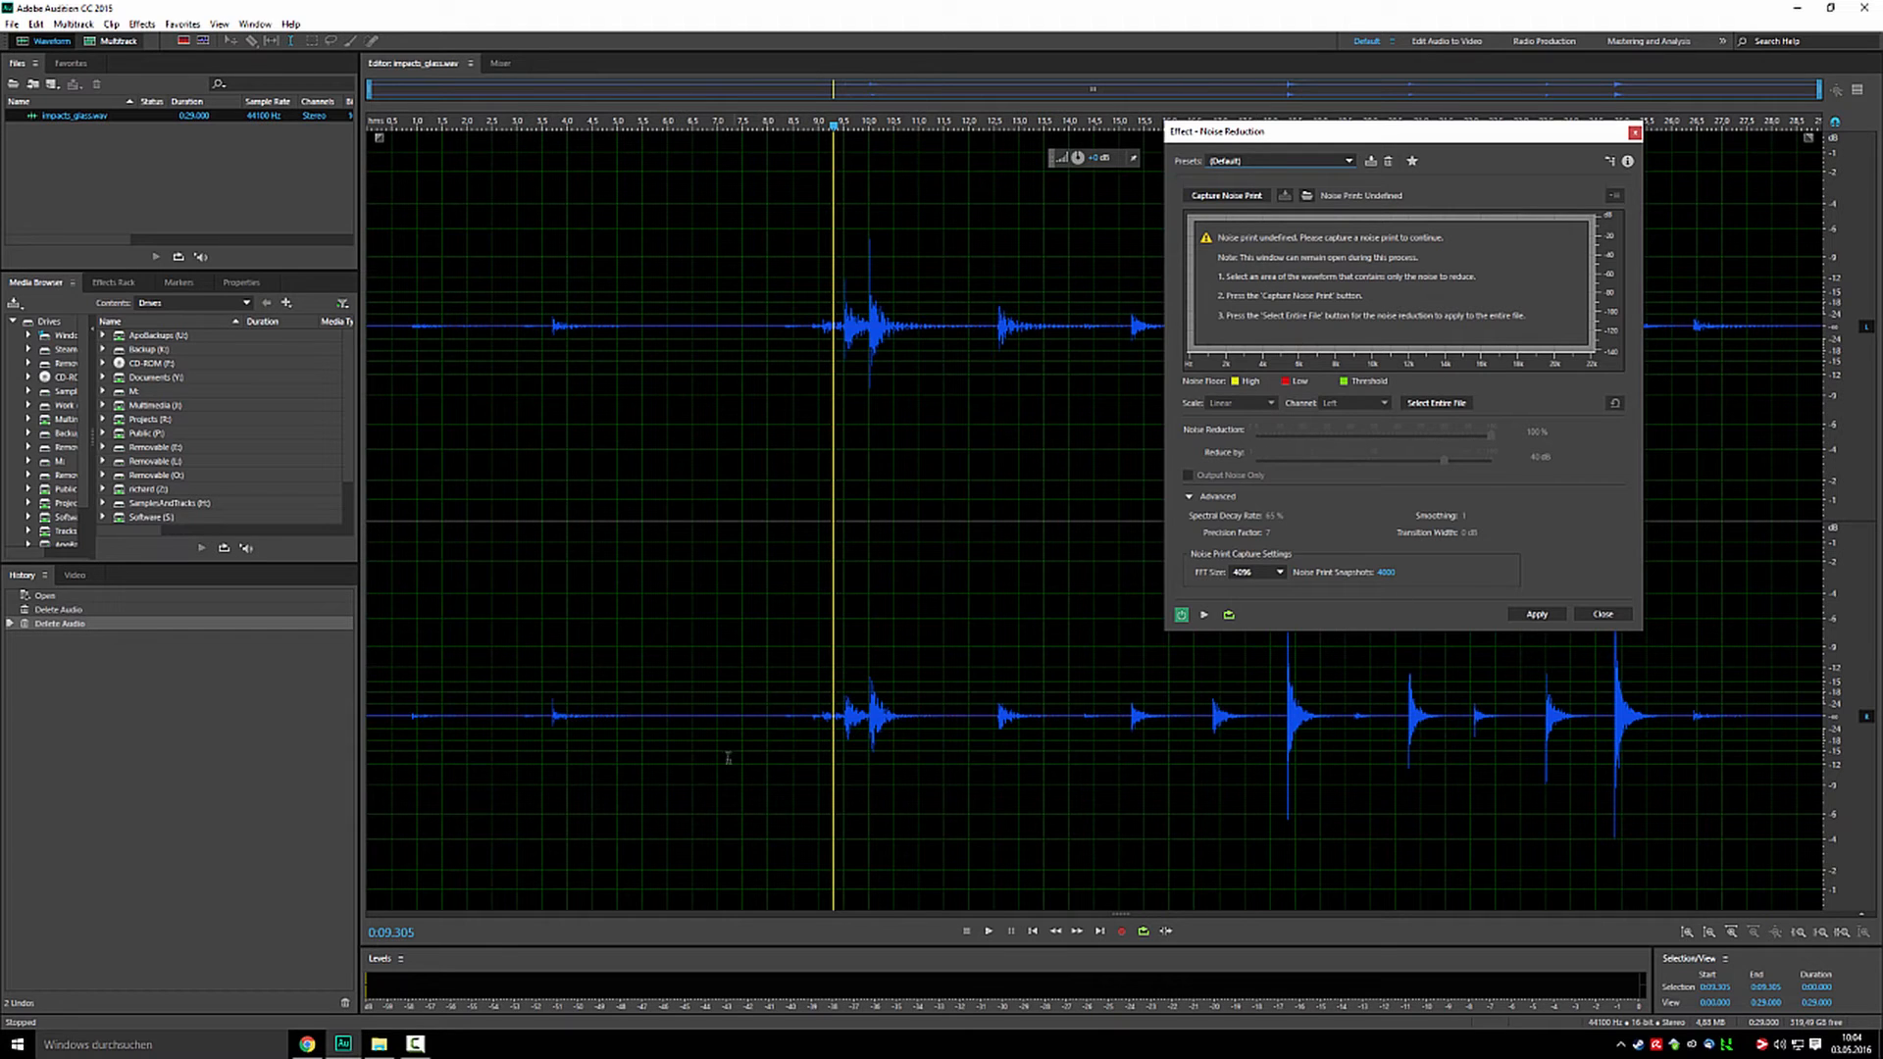
Step: Select the noise-only passage from about 5.5 to 8.0 s, audition it and capture it as the noise print
left_click_drag(642, 718, 767, 723)
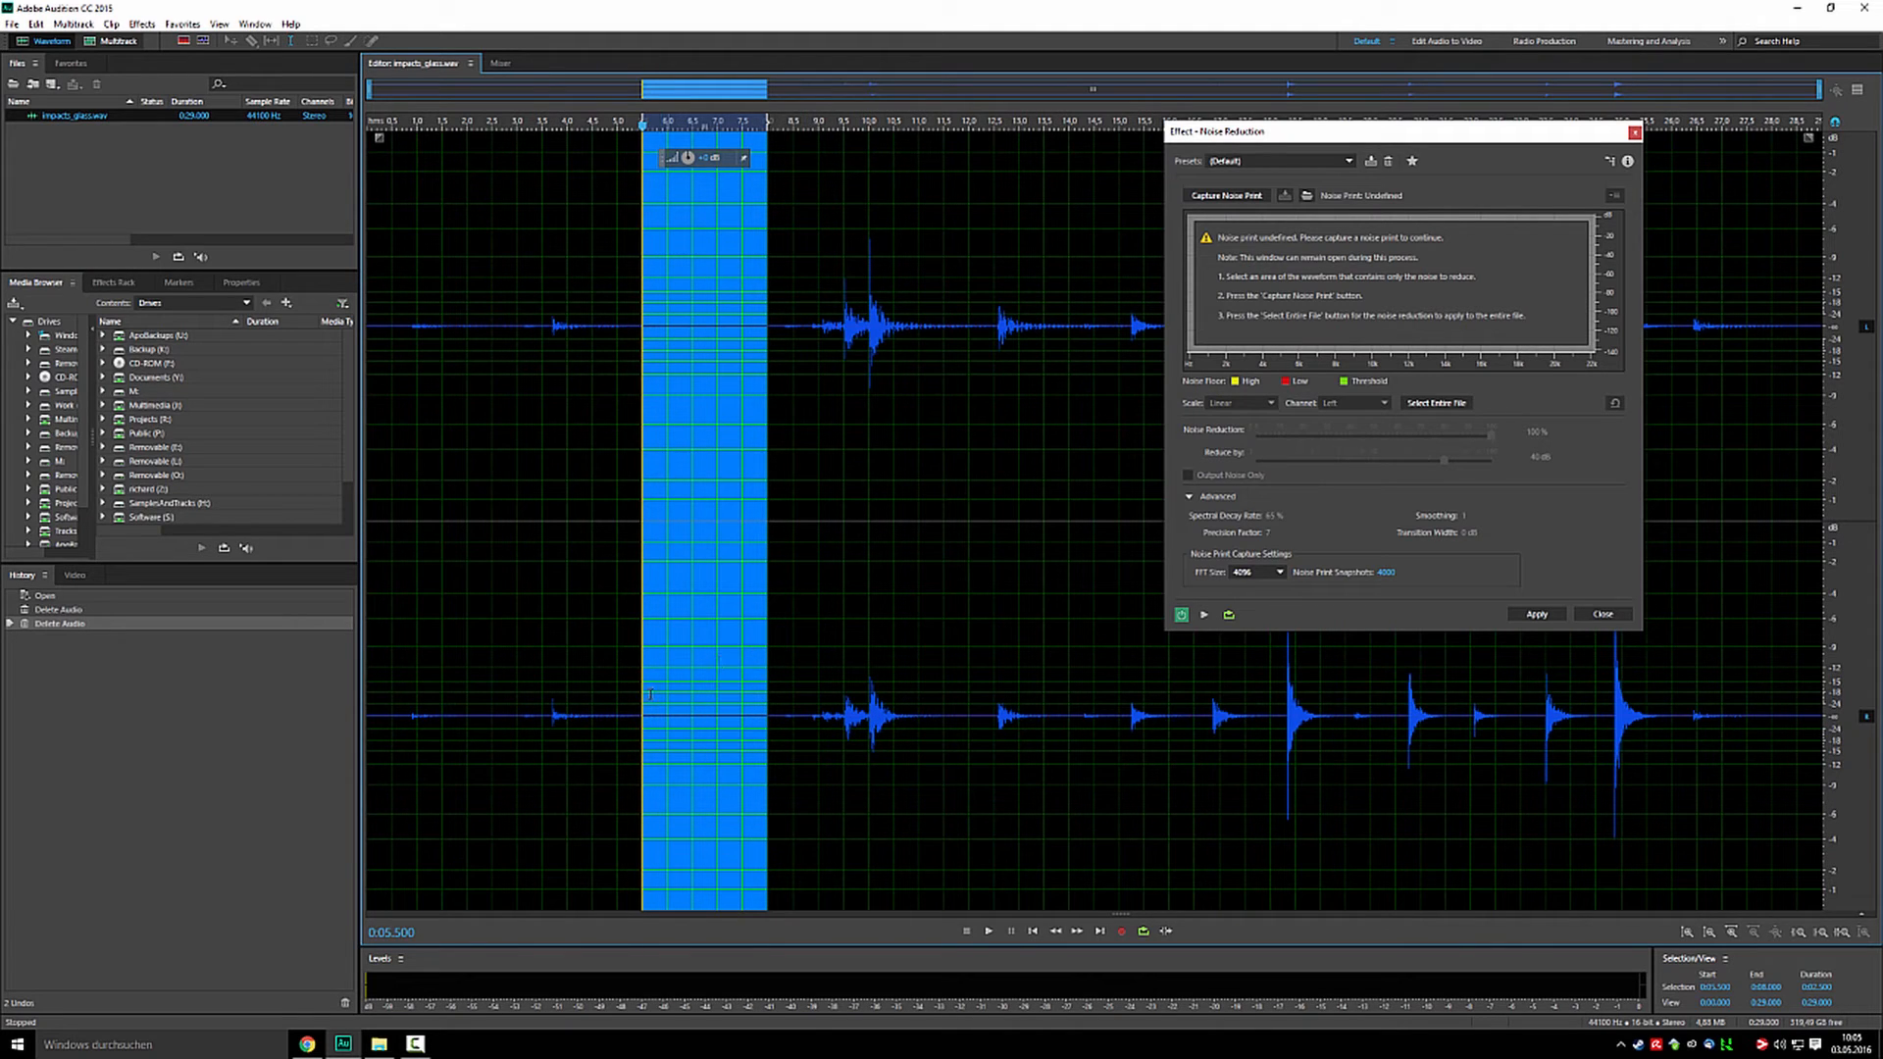
key("space")
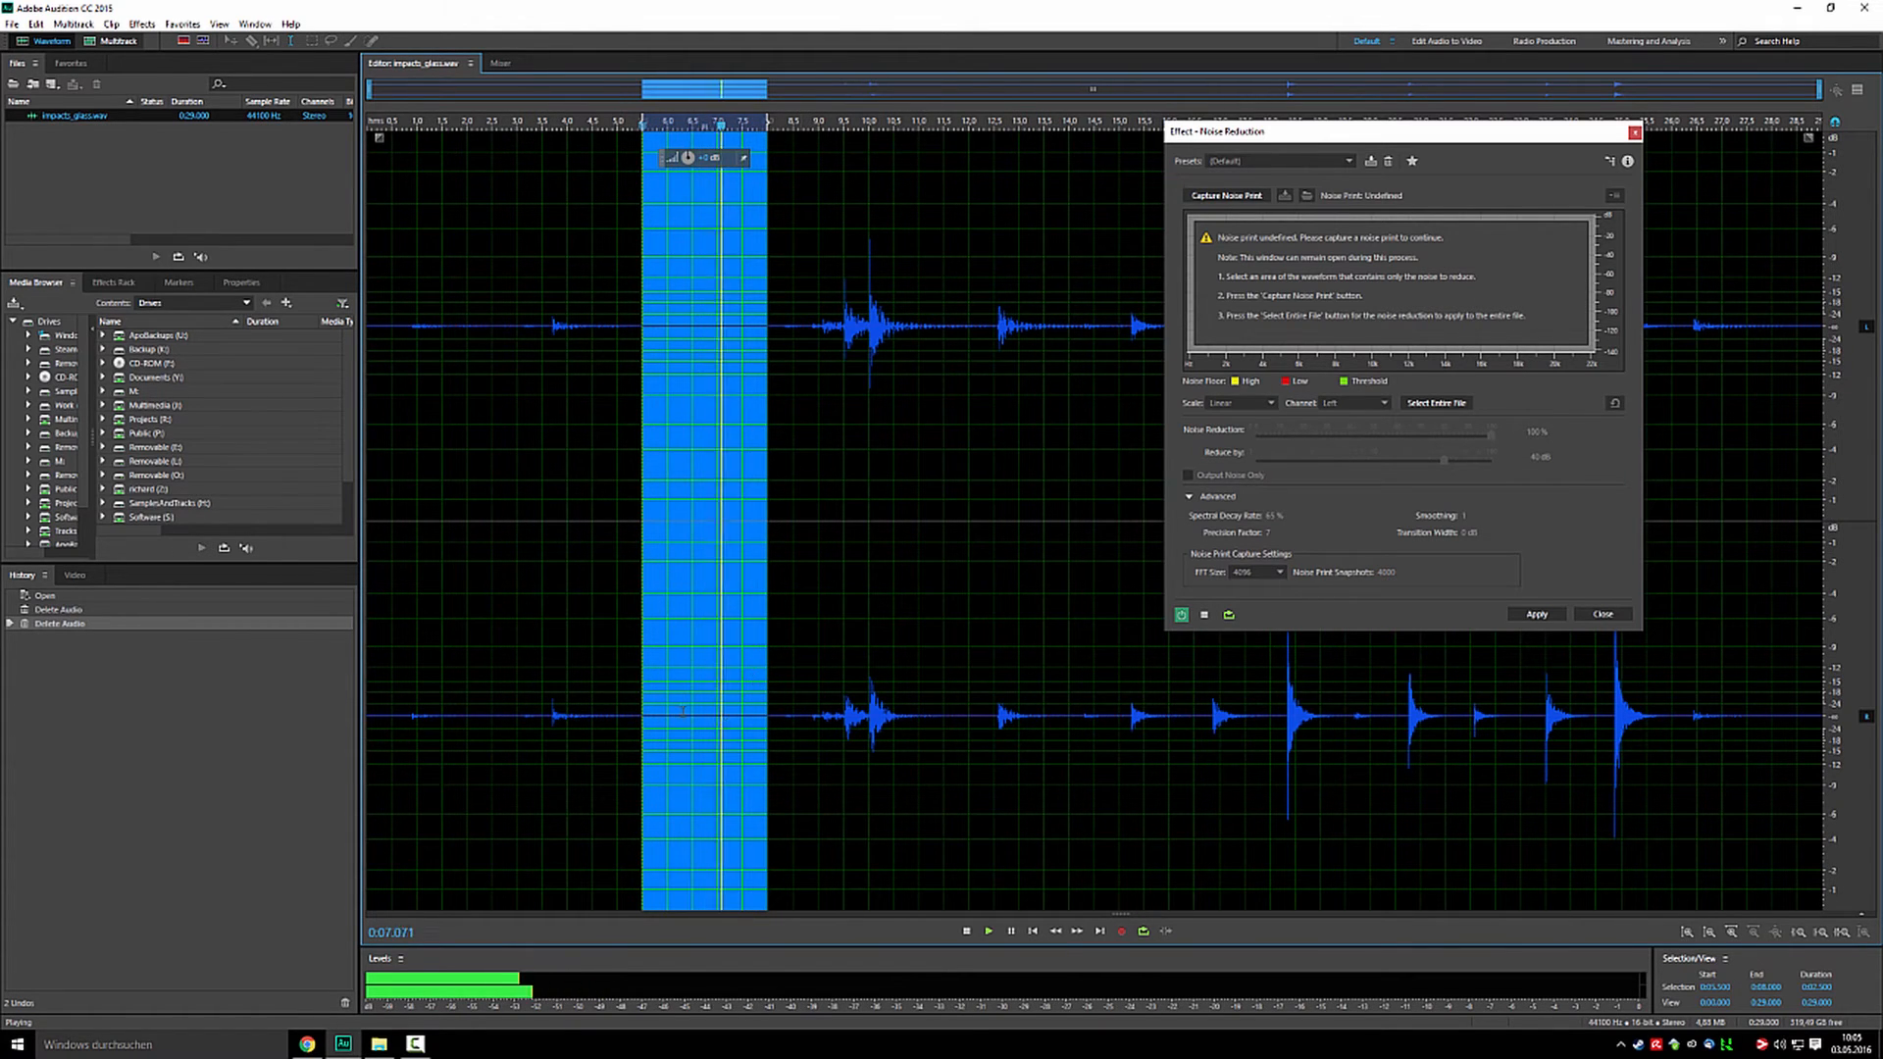
left_click_drag(798, 717, 759, 774)
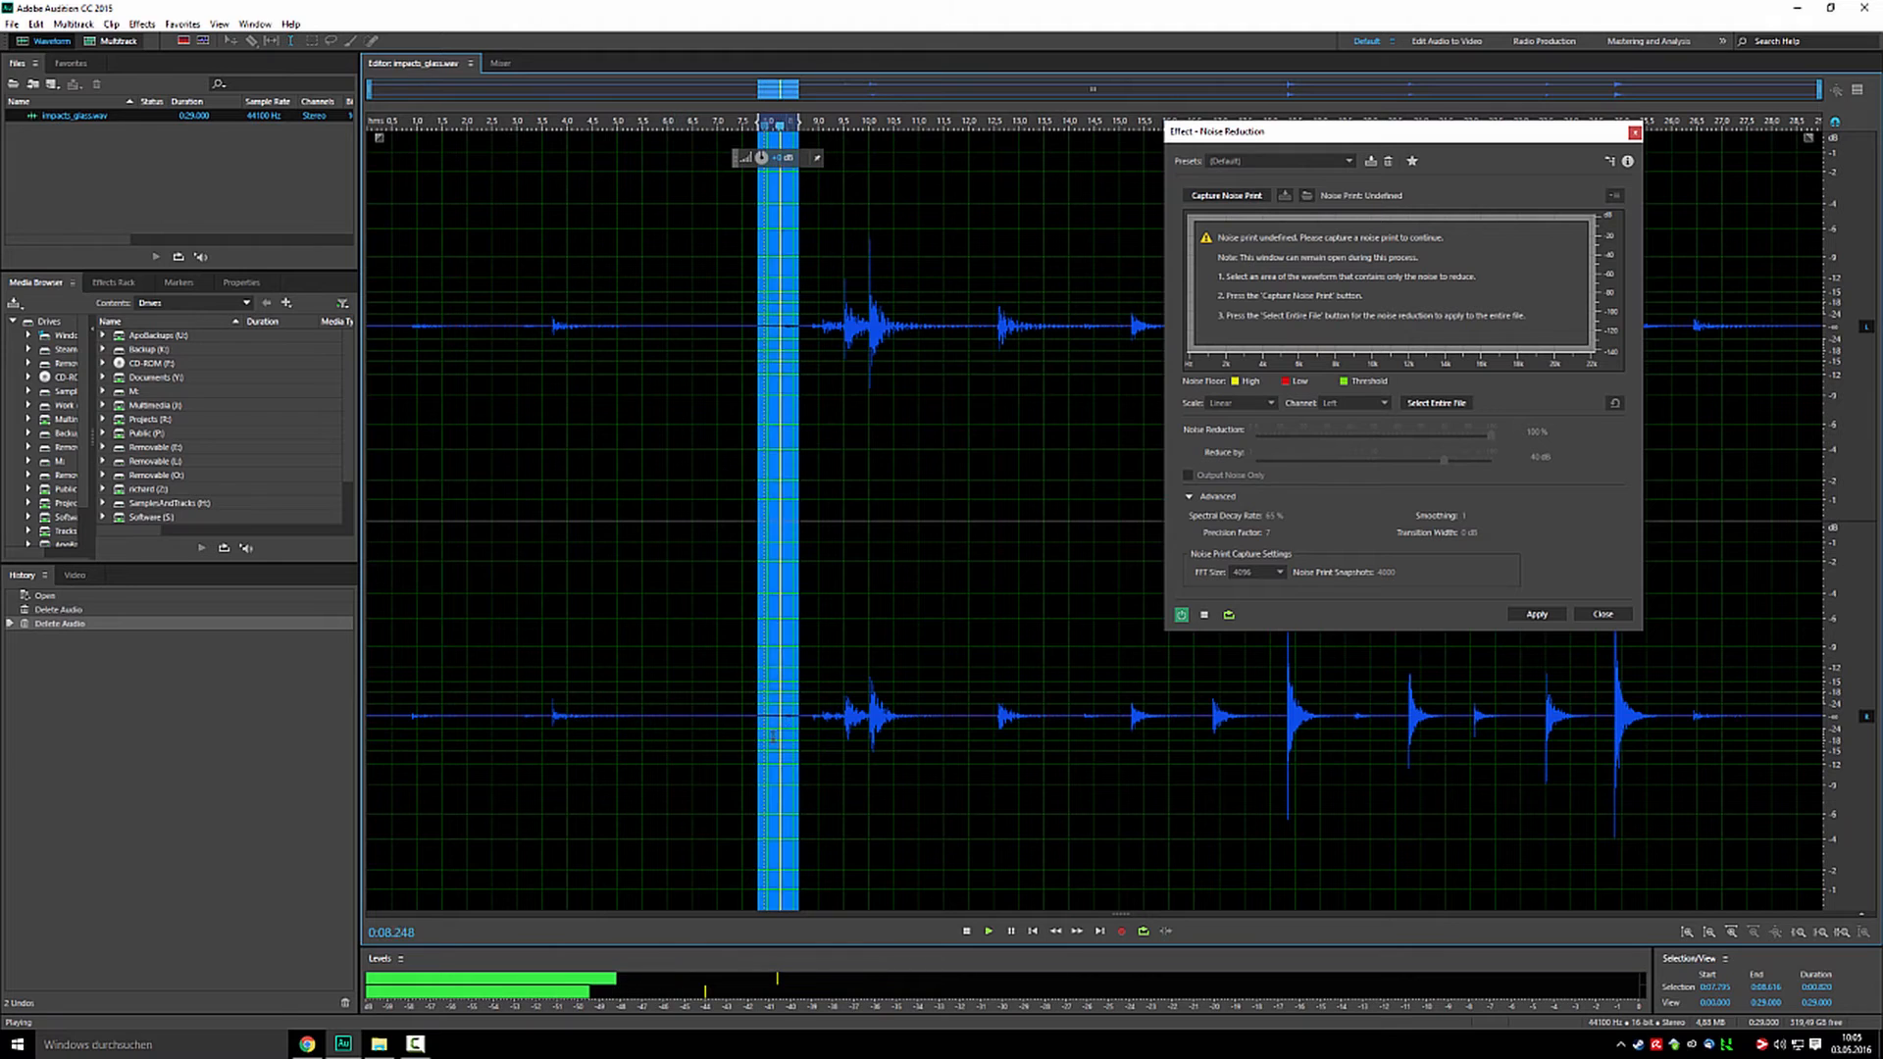
left_click(643, 724)
left_click_drag(674, 724, 770, 735)
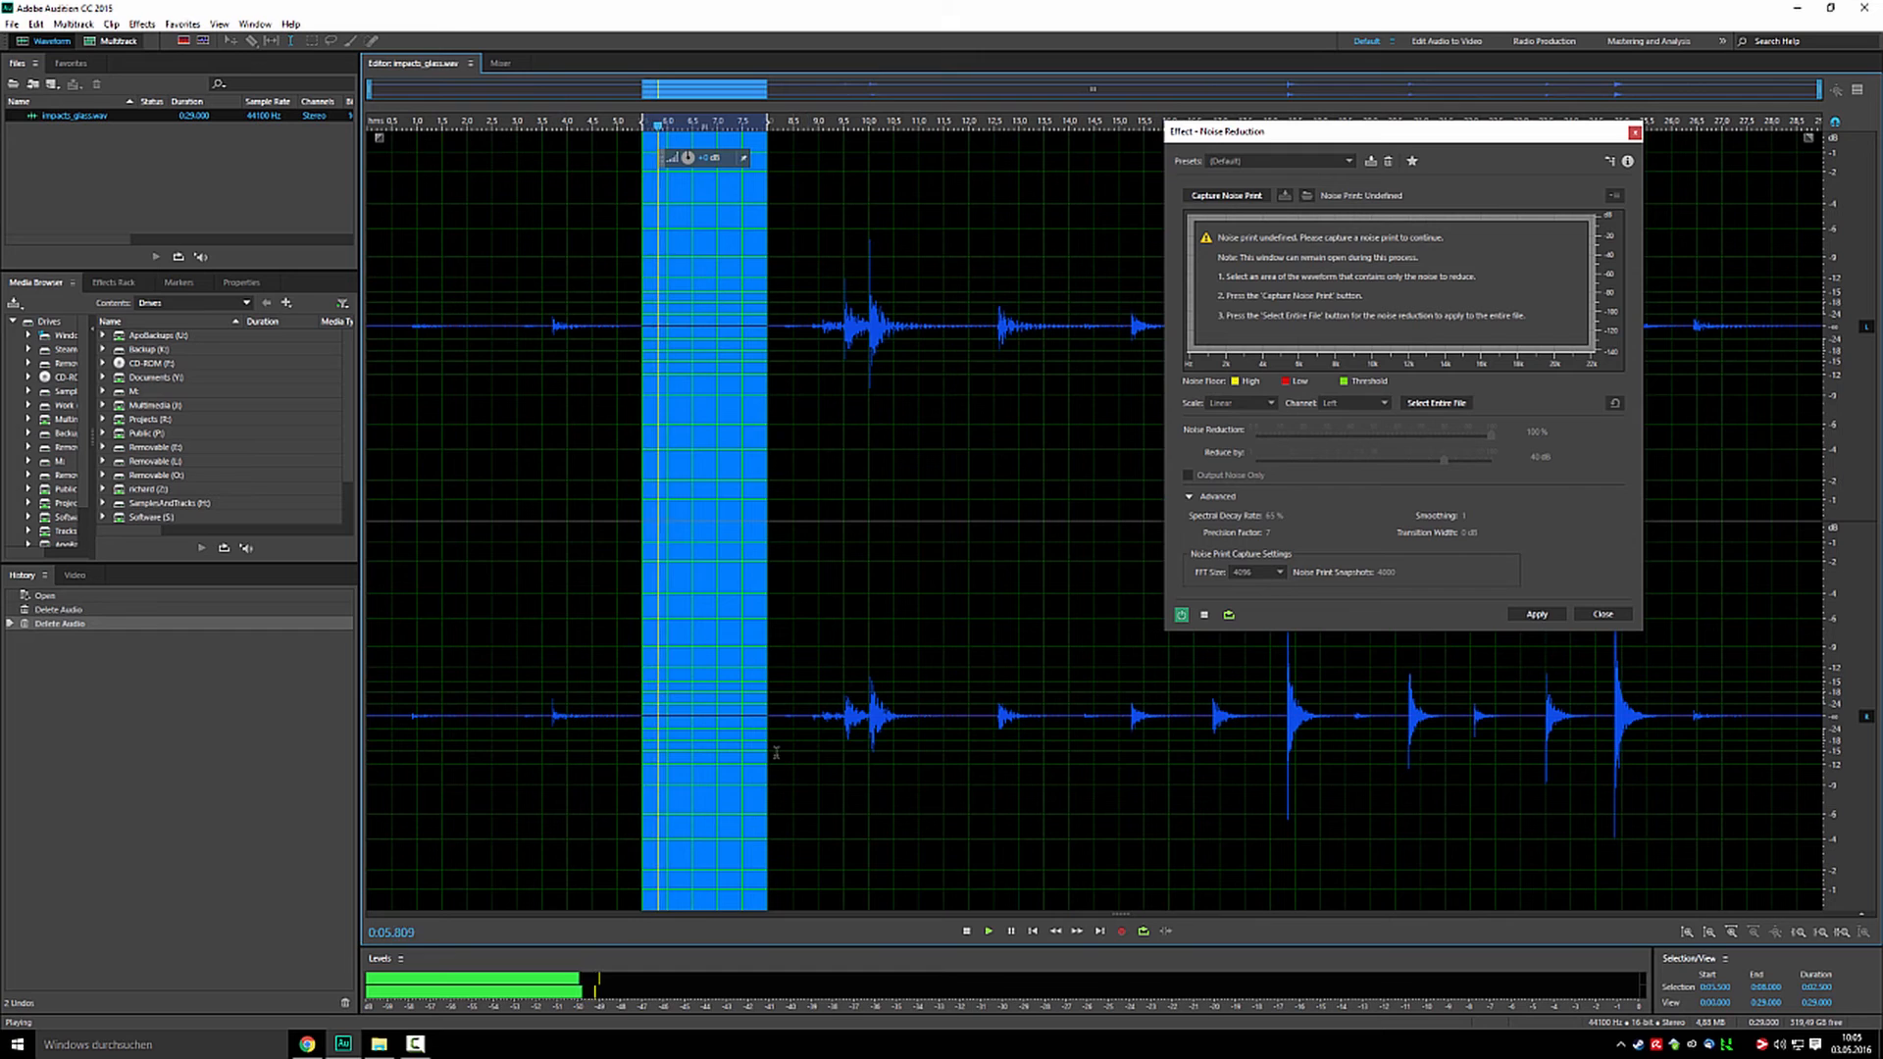
key("space")
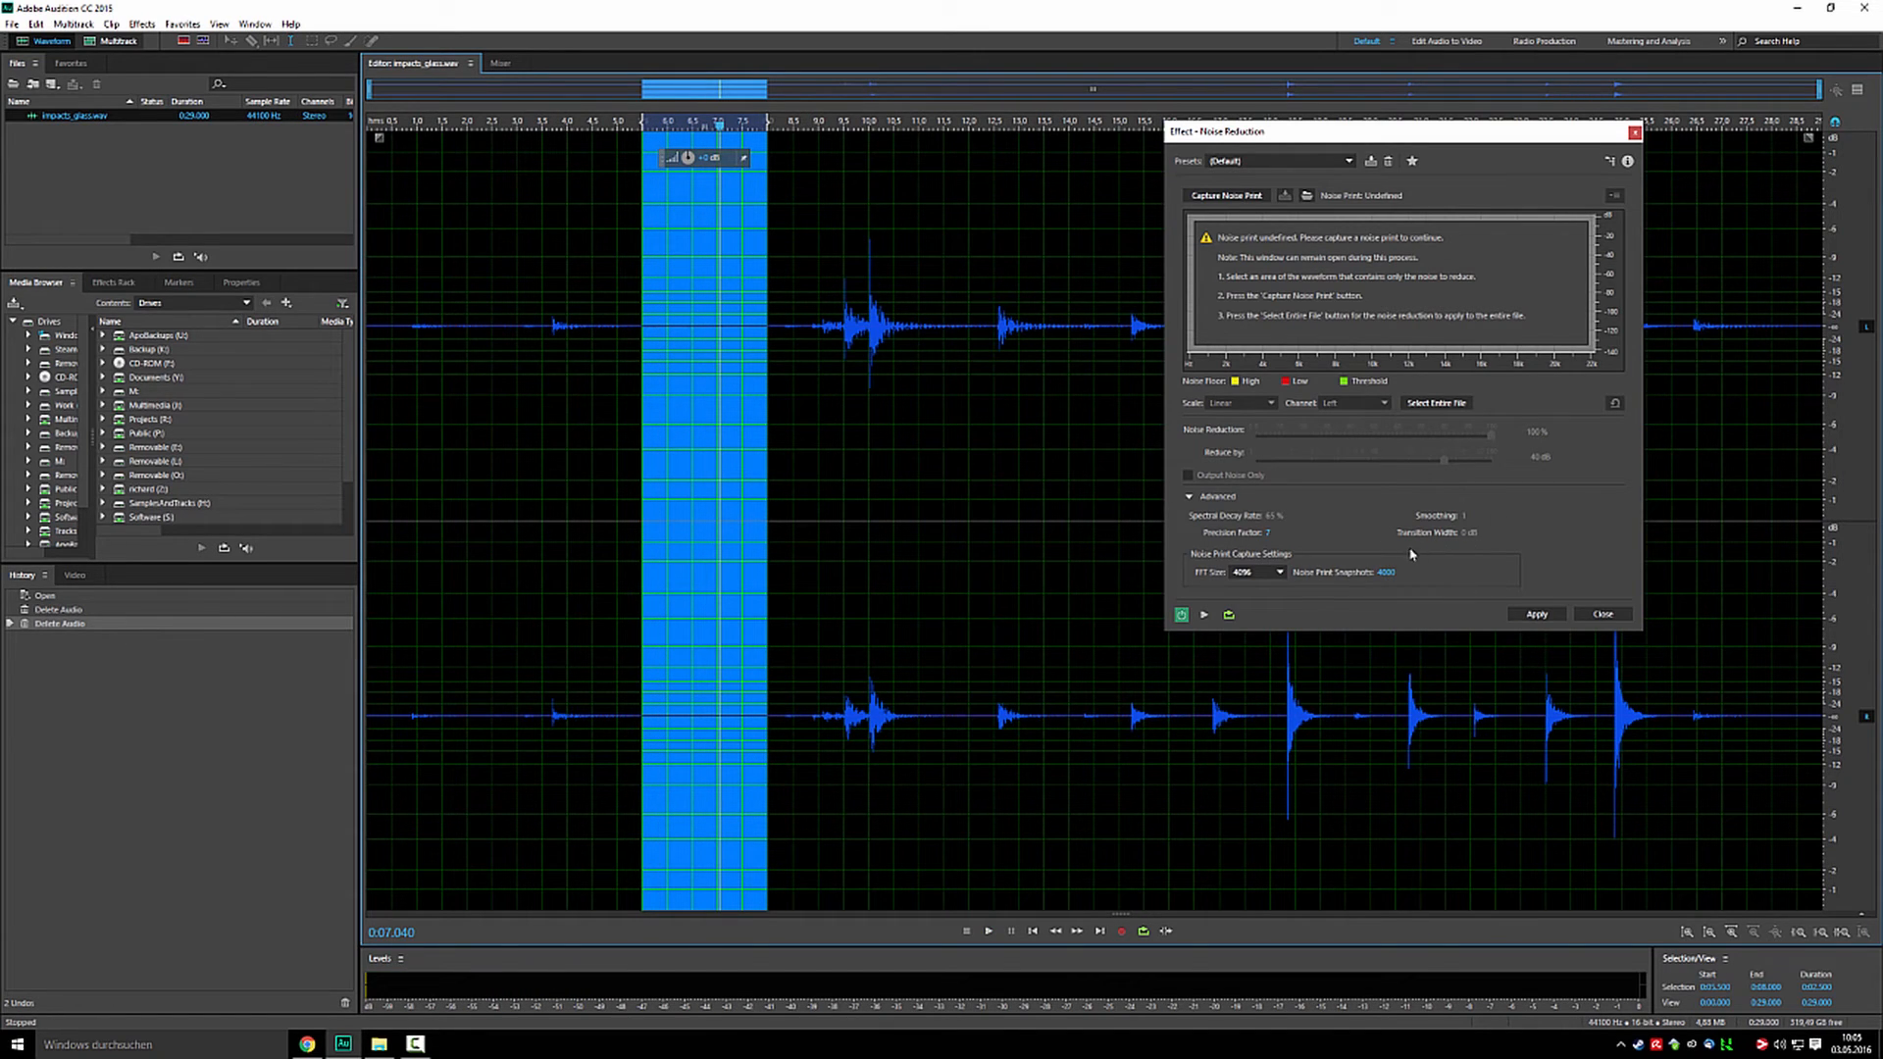
left_click(1225, 196)
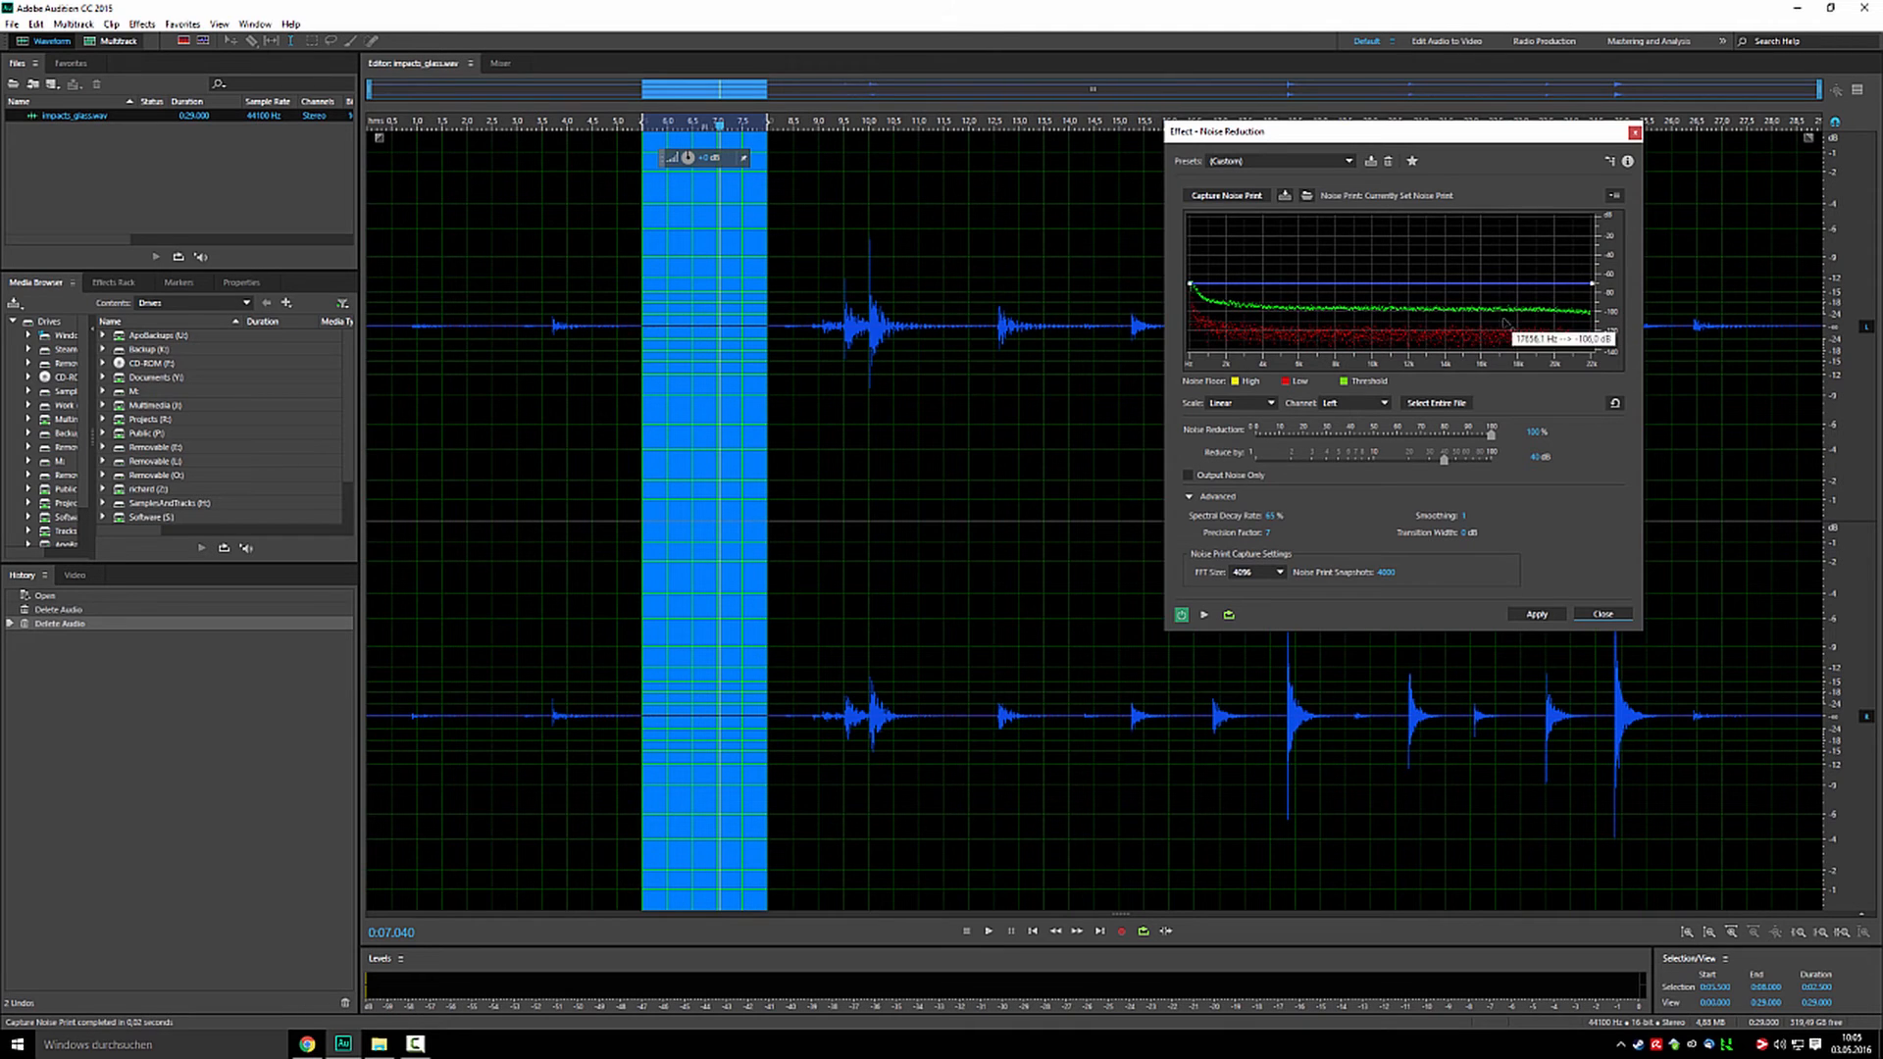
Step: Enable Output Noise Only and preview the noise reduction from near the start of the file
left_click(749, 474)
left_click(374, 447)
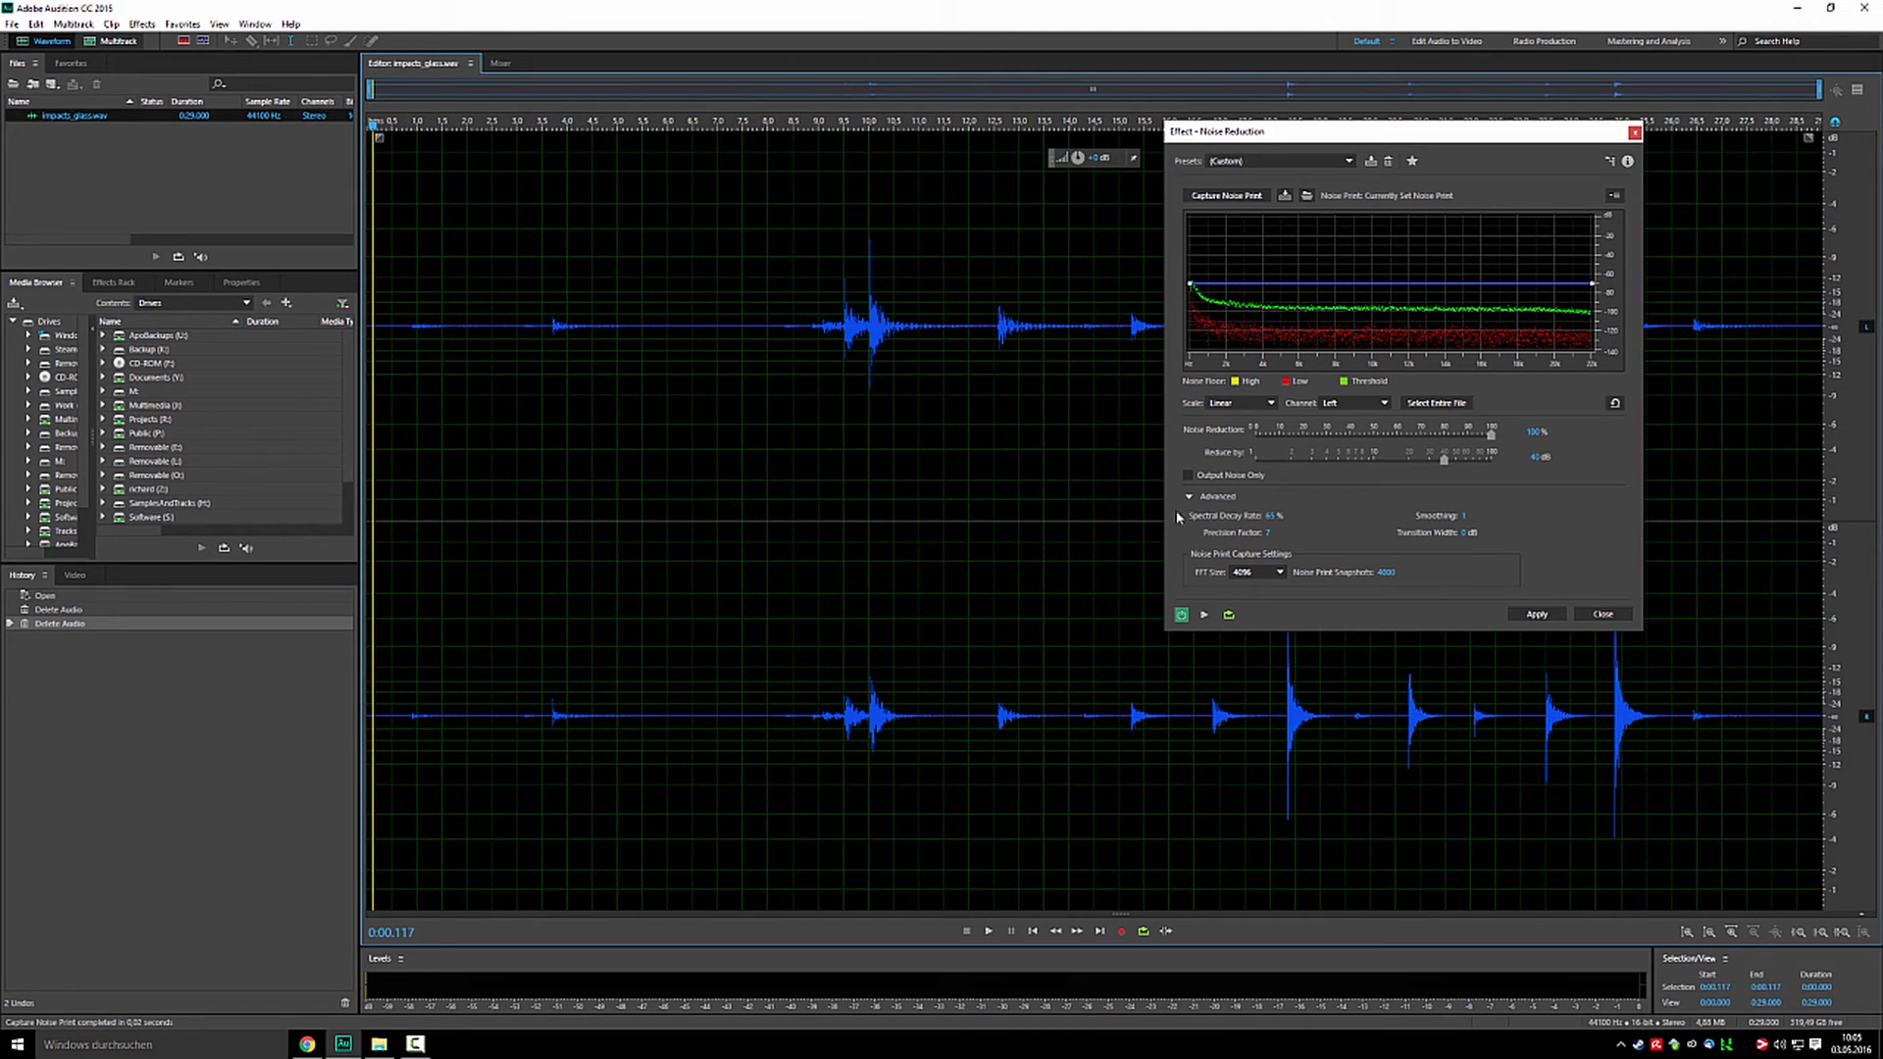
left_click(1188, 475)
left_click(1204, 615)
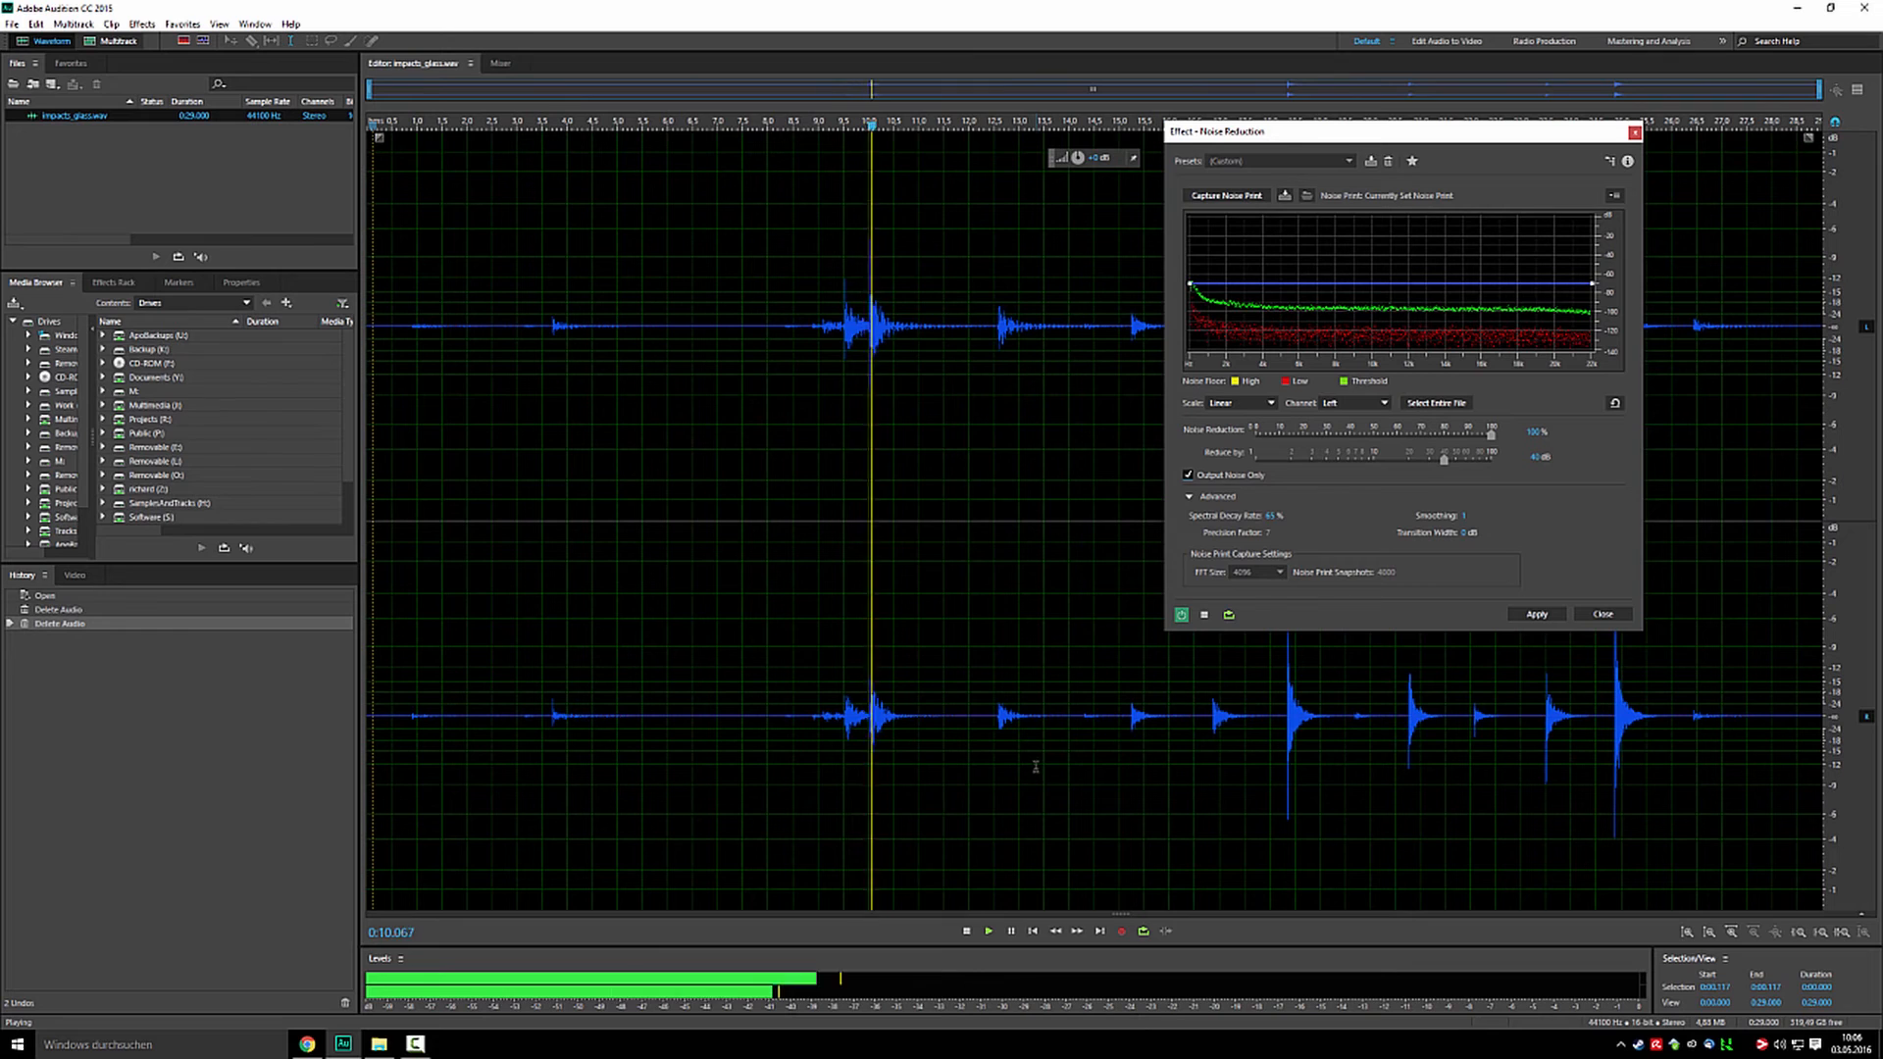
key("space")
Step: Select the impacts between about 8.1 and 11.5 s and audition the noise-only output there
left_click_drag(775, 710, 941, 712)
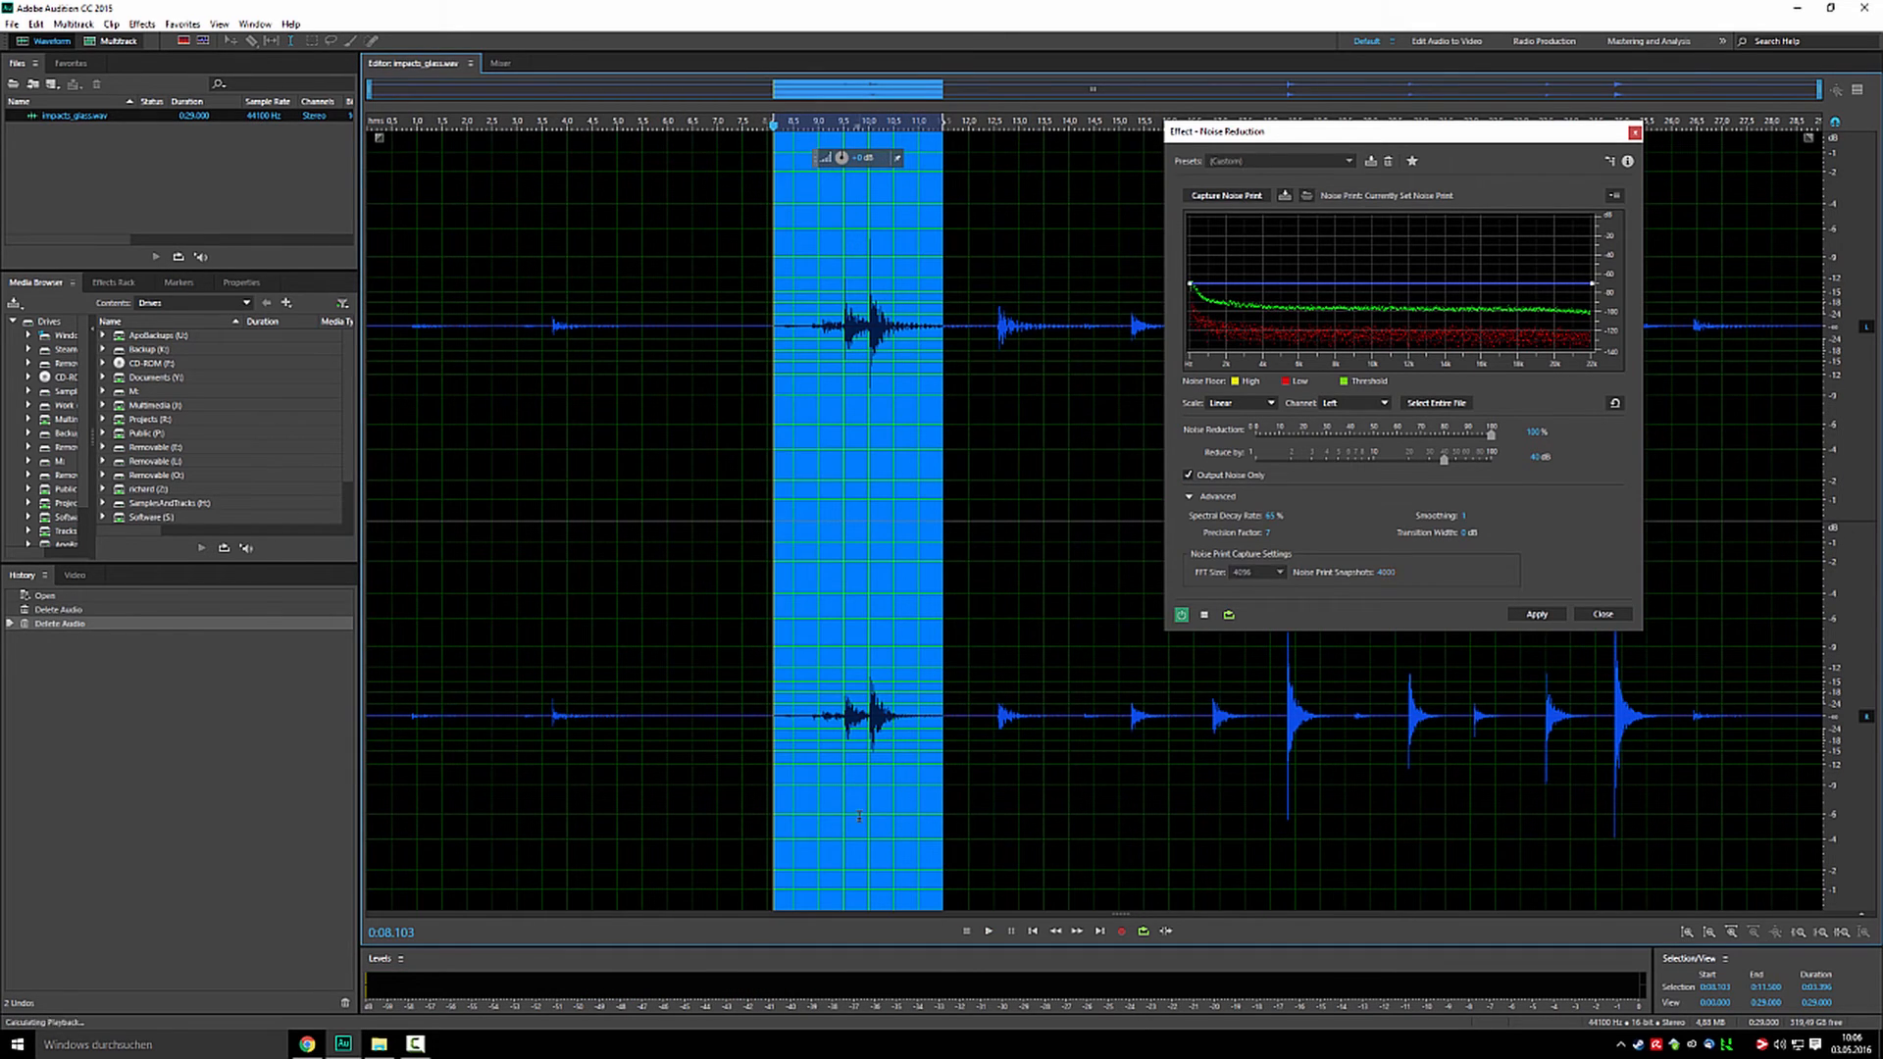
key("space")
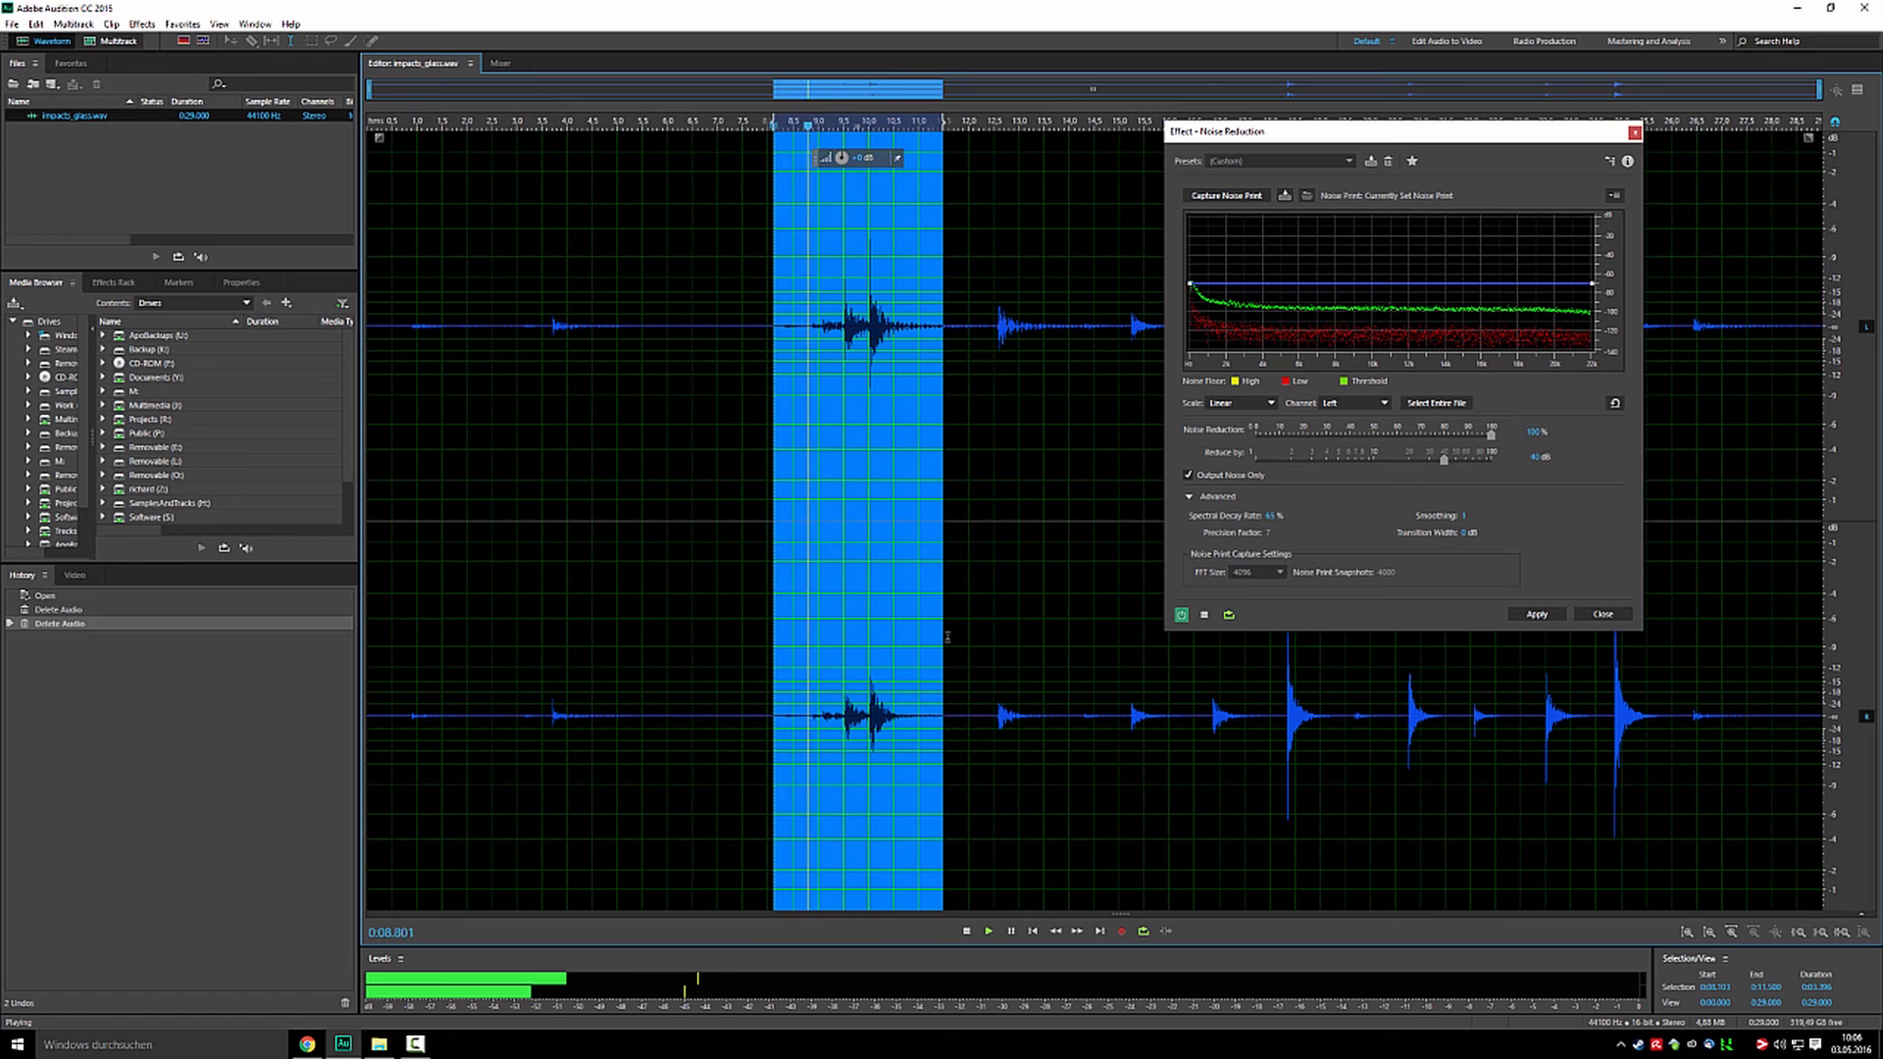
left_click(963, 669)
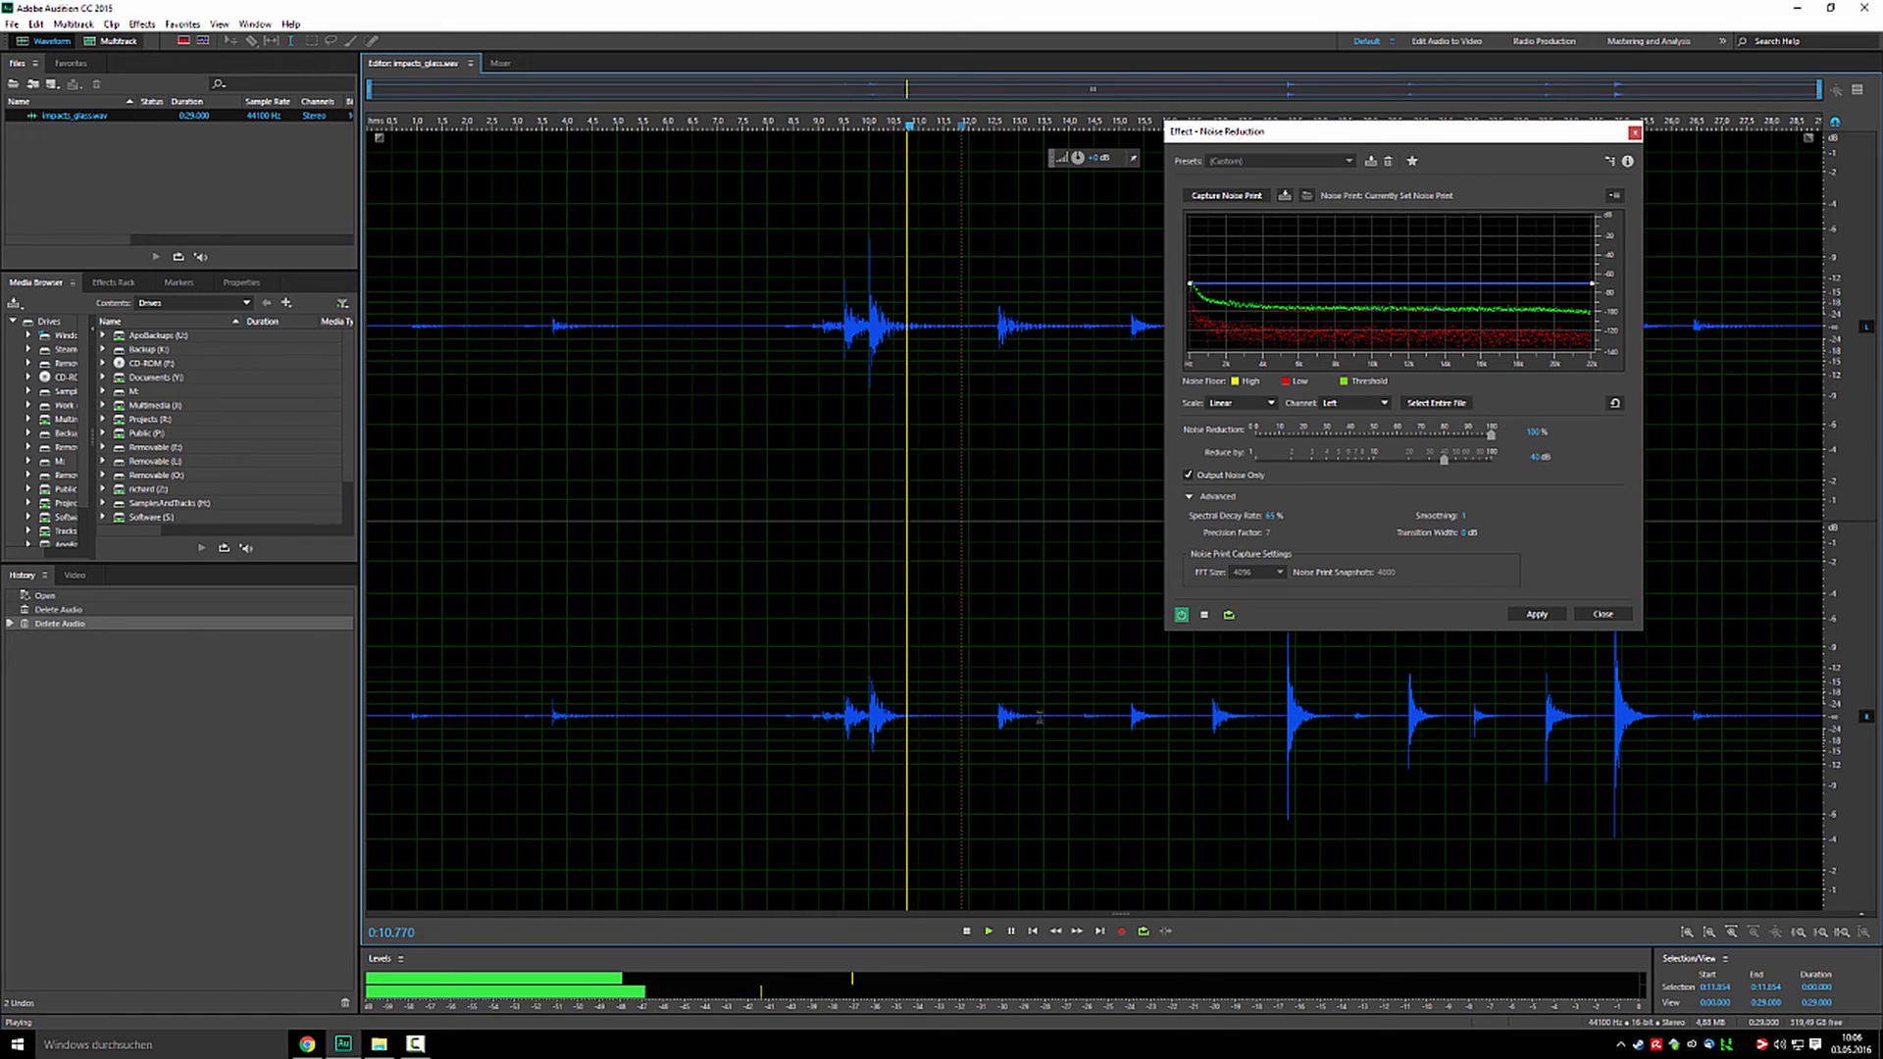
key("space")
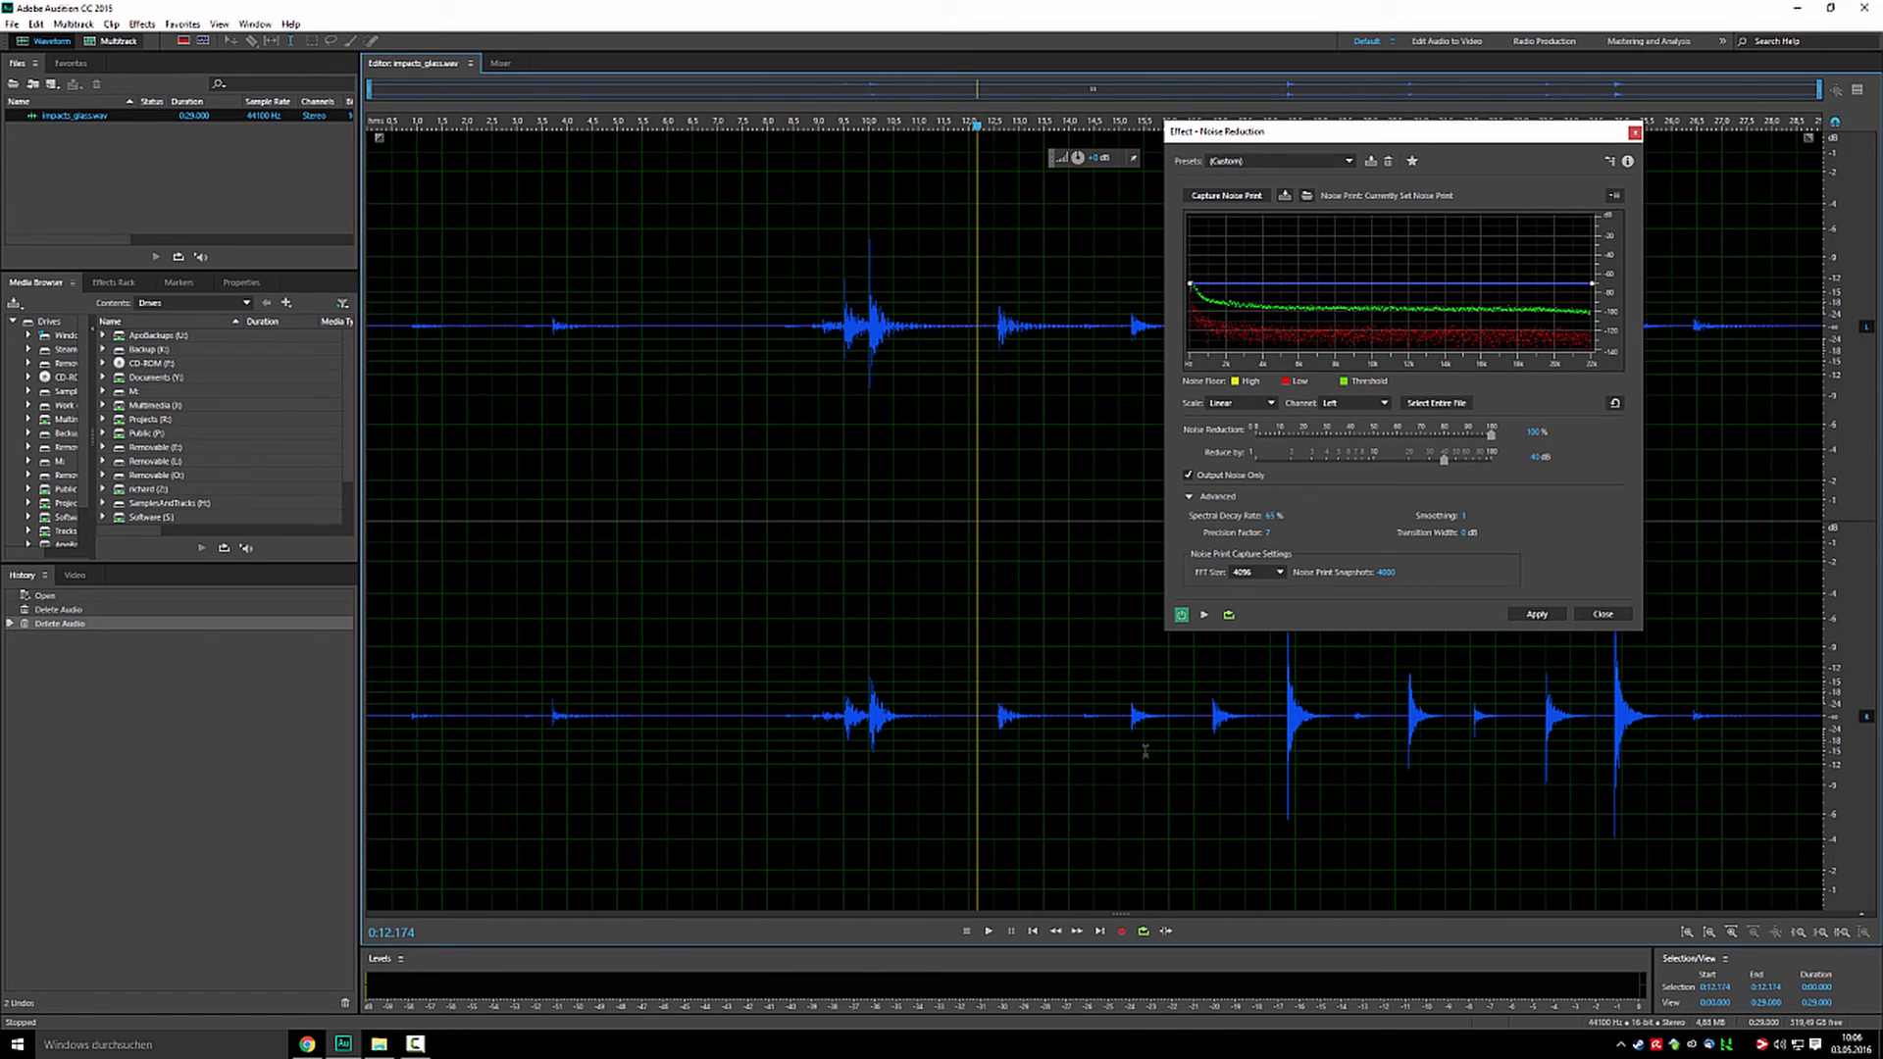
Step: Select about 8.0 to 16.5 s, disable Output Noise Only, preview the cleaned audio and apply the noise reduction to that range
left_click(769, 734)
left_click_drag(1011, 746, 1194, 742)
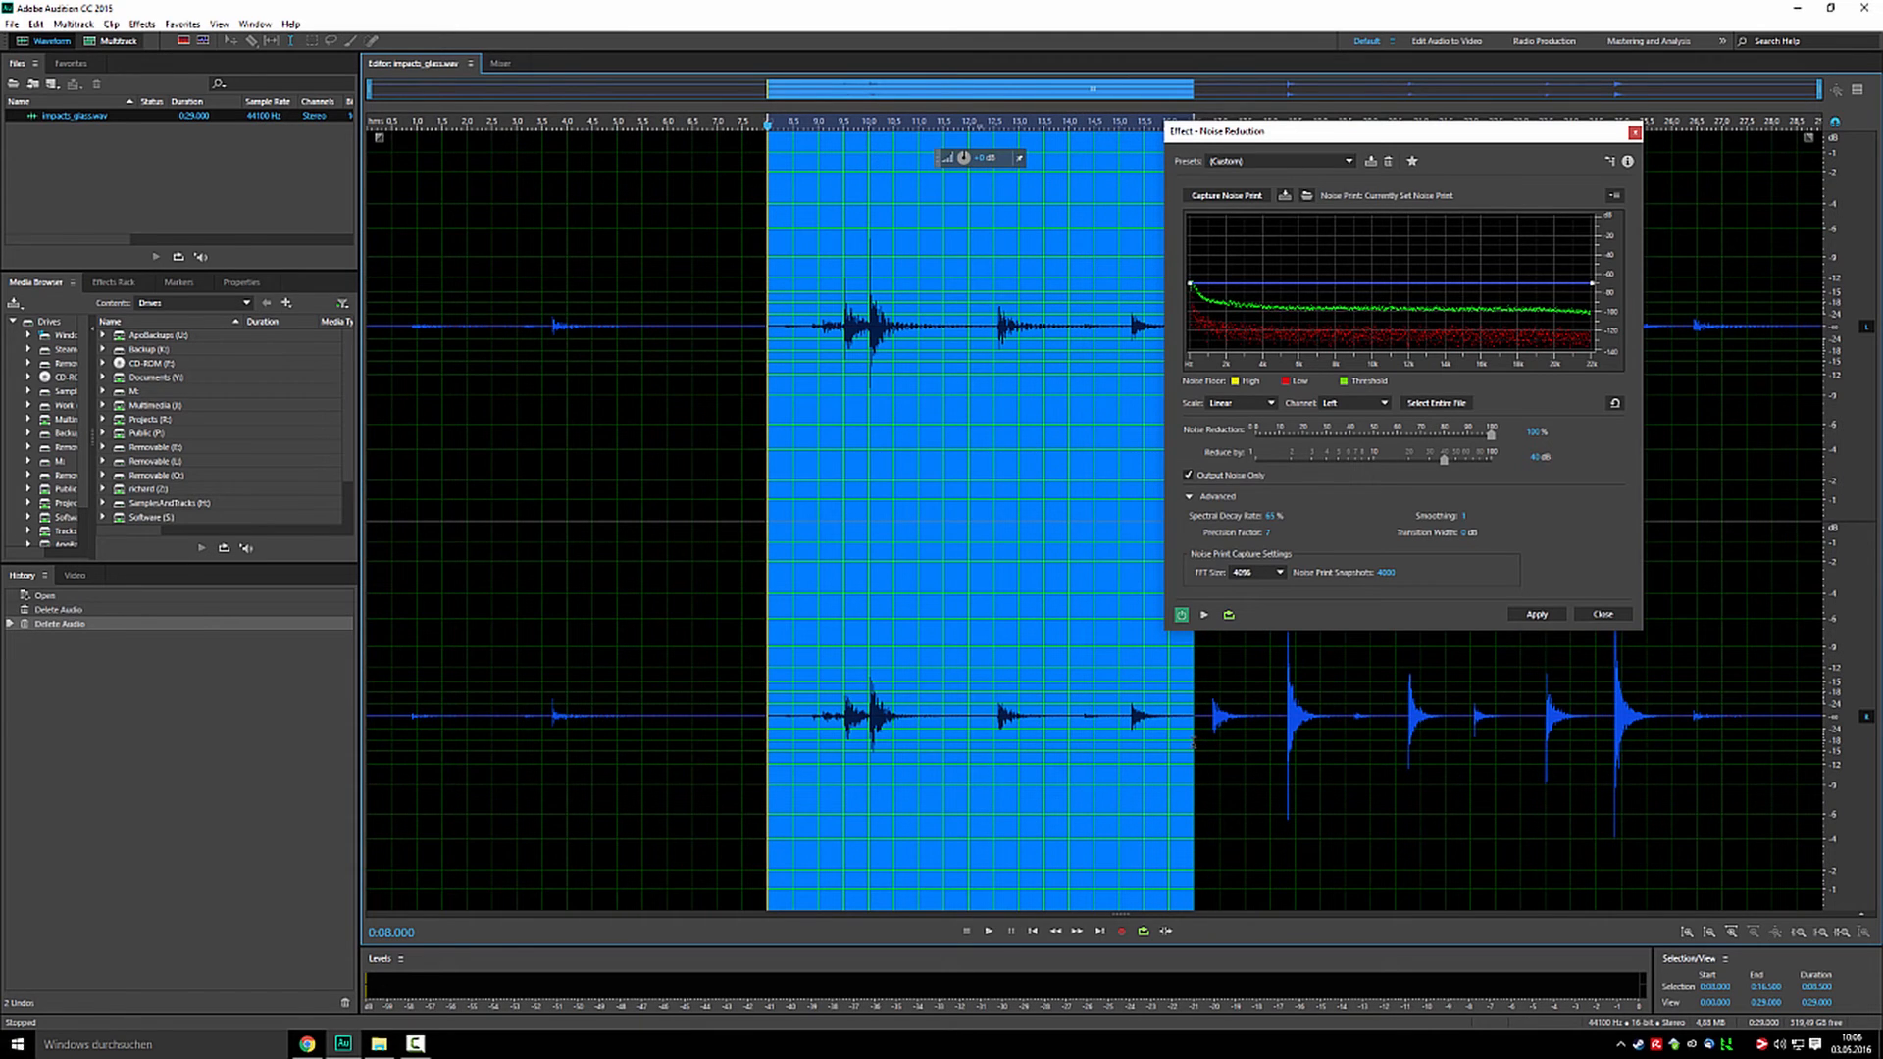
left_click_drag(992, 739, 1197, 750)
left_click(1208, 476)
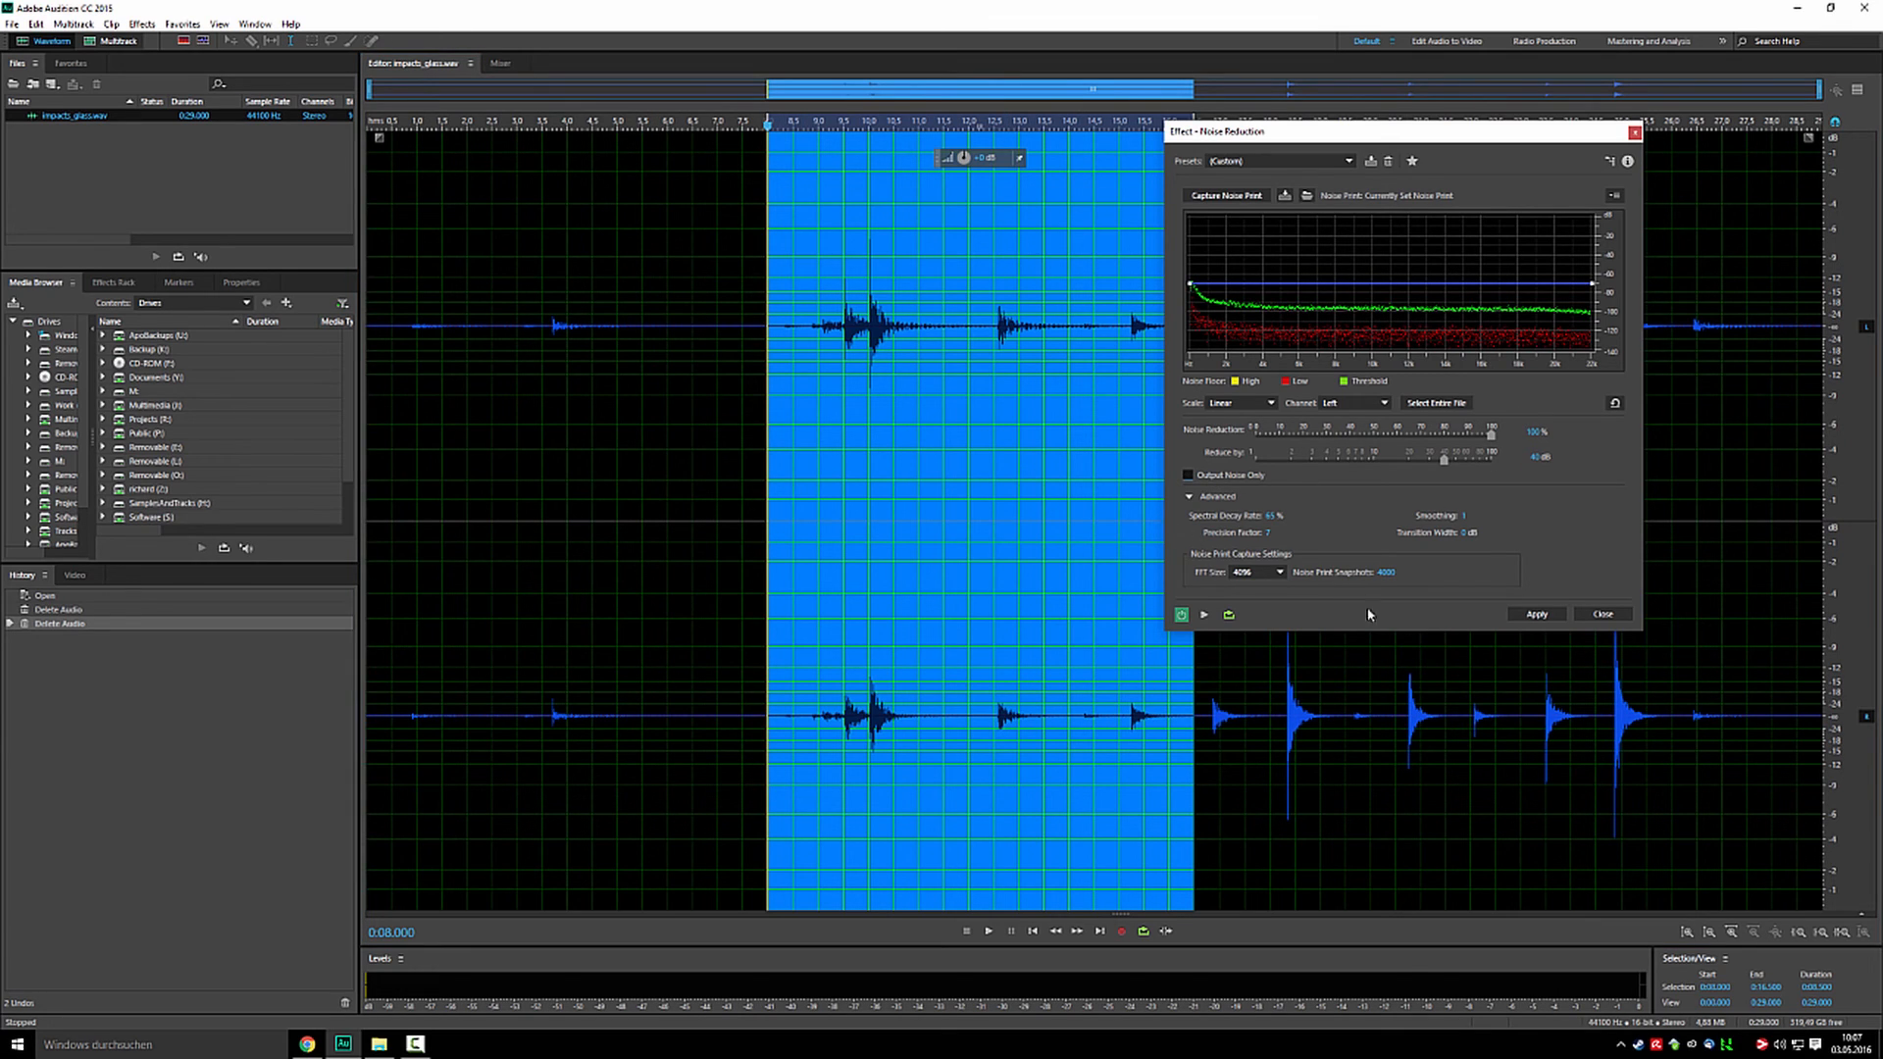
left_click(1205, 615)
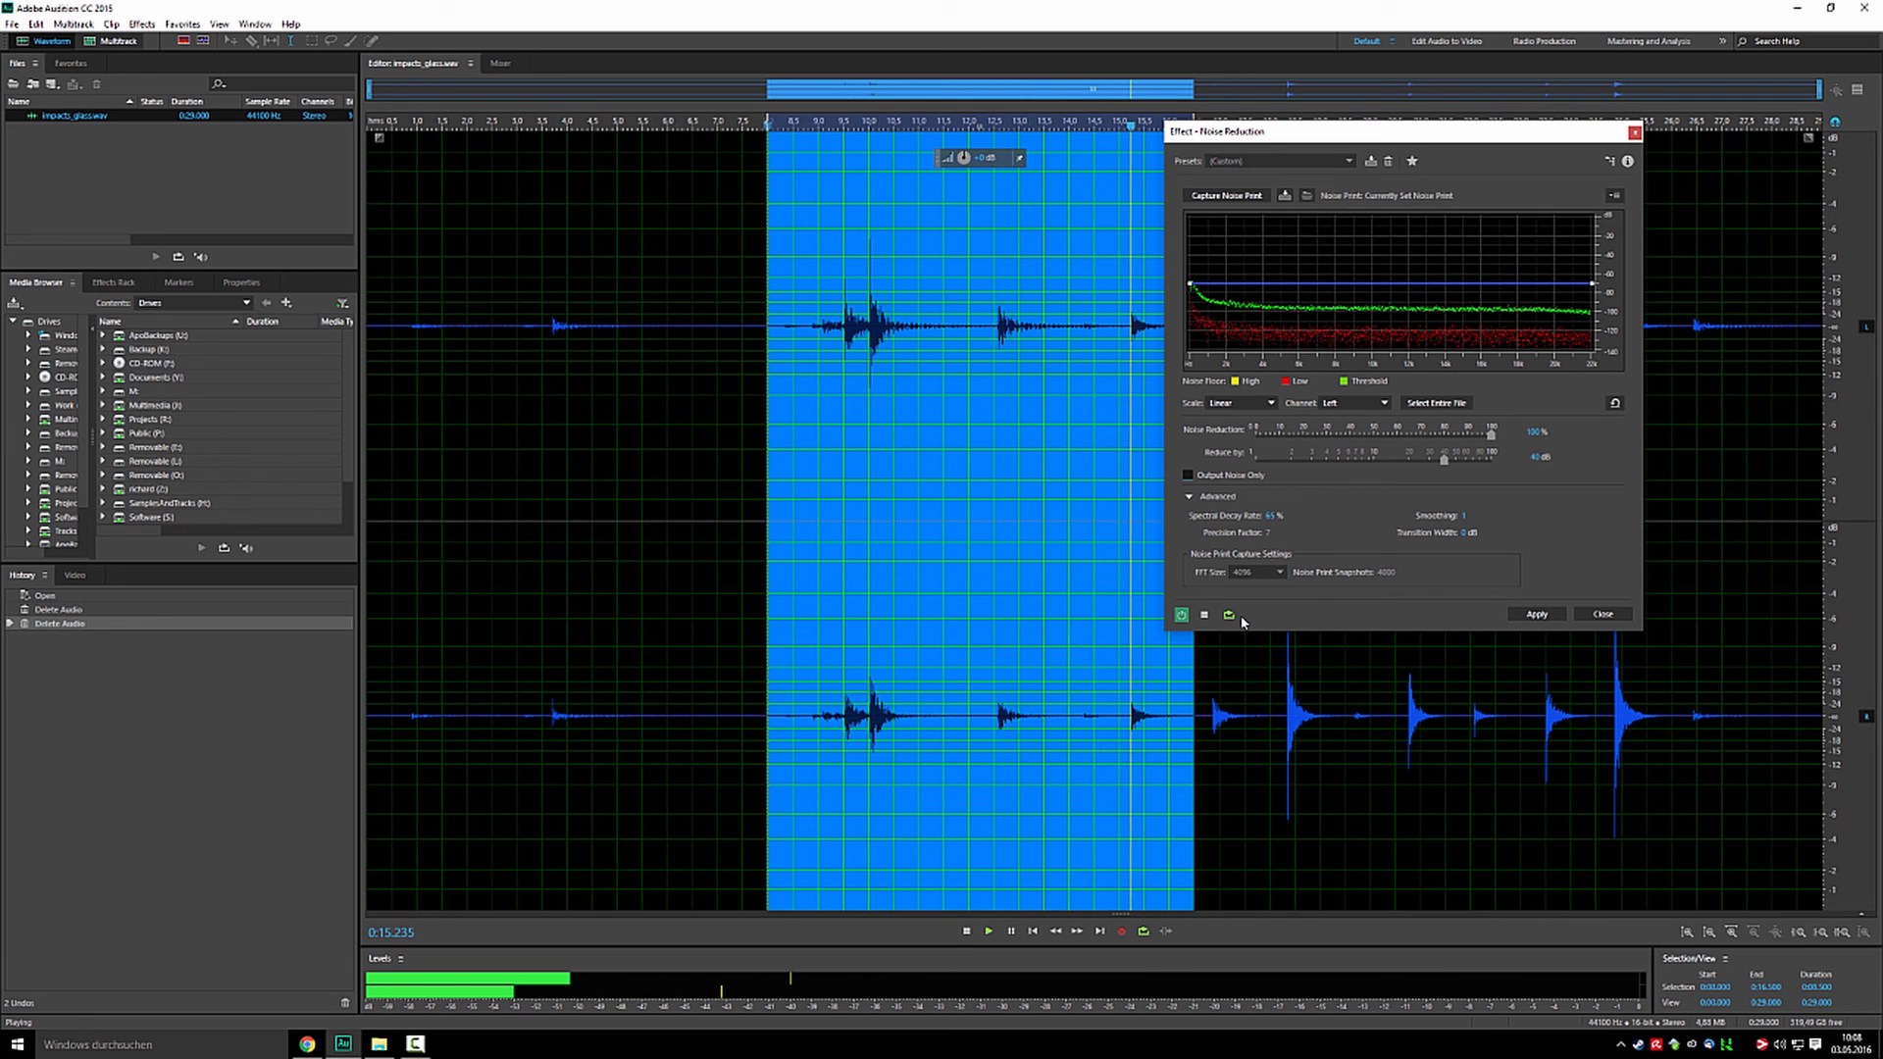
left_click(1537, 614)
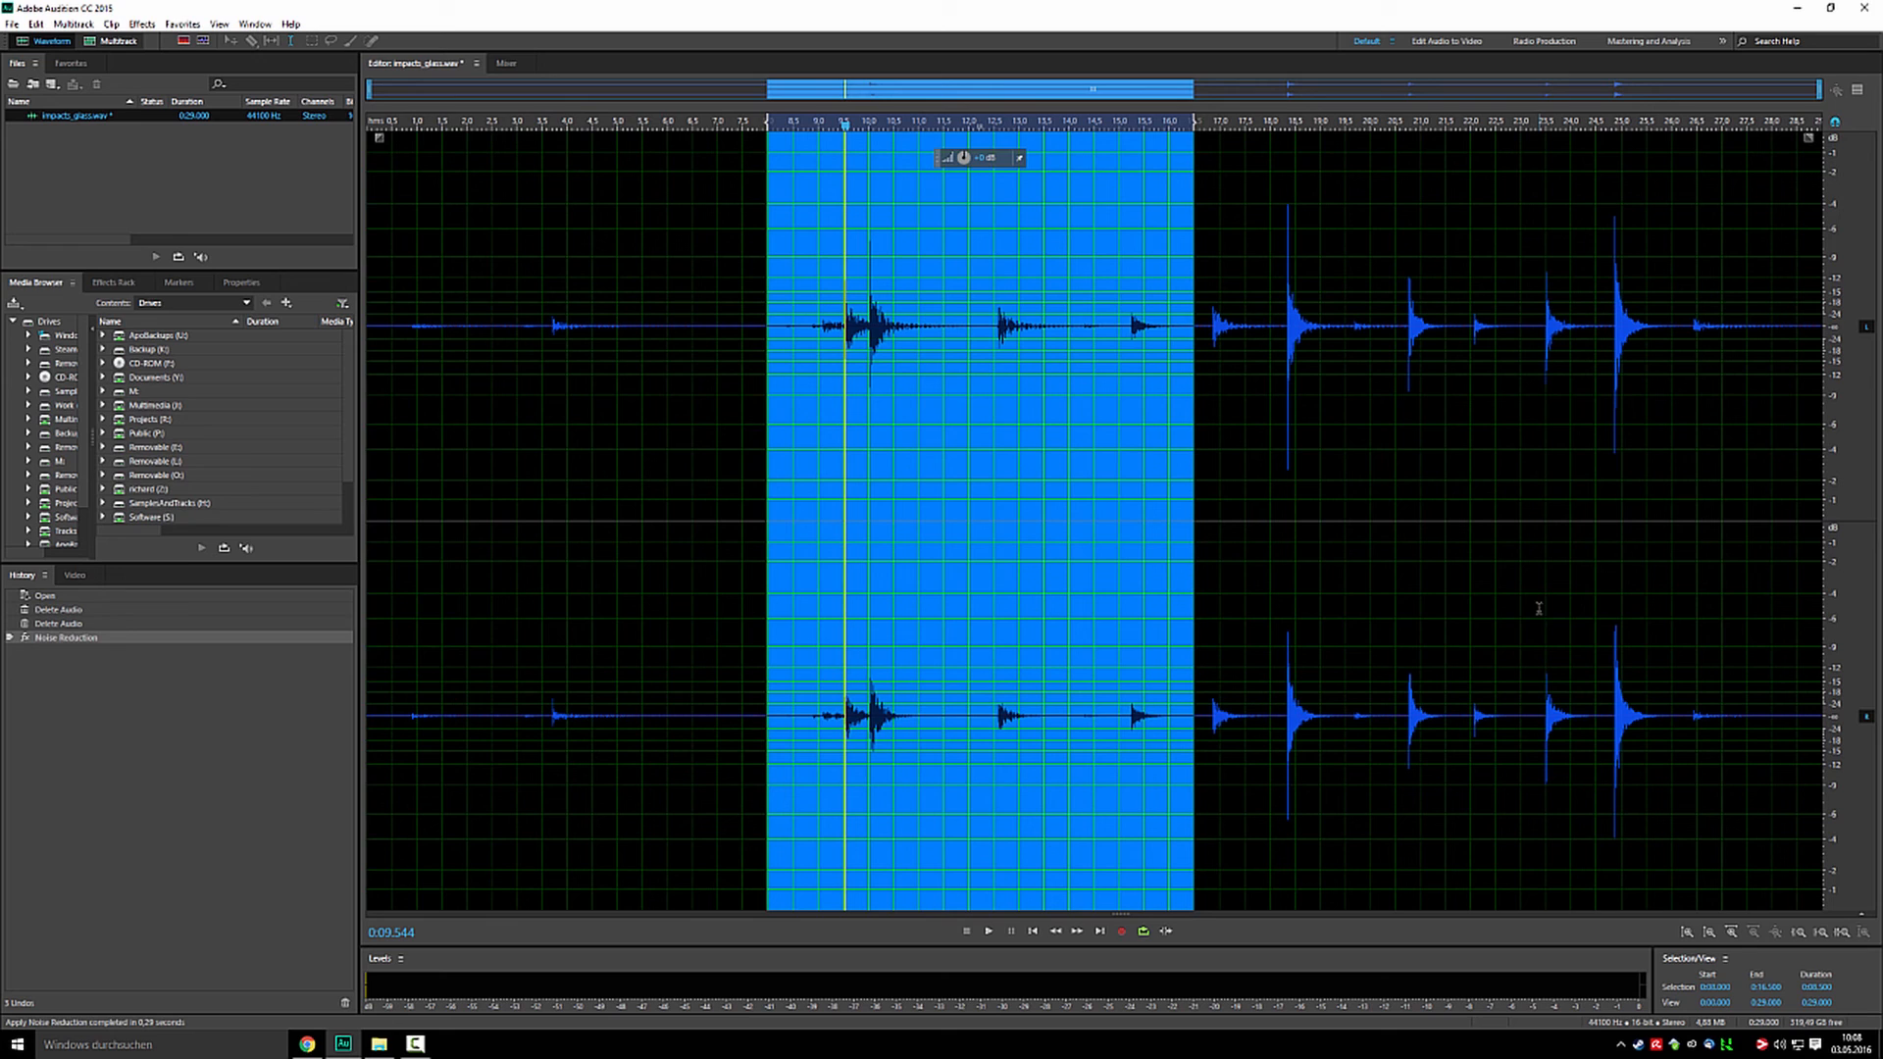
Step: Play the file from about 4.3 s across the noise-reduced section to compare it with the untreated audio
left_click(773, 634)
left_click(1145, 673)
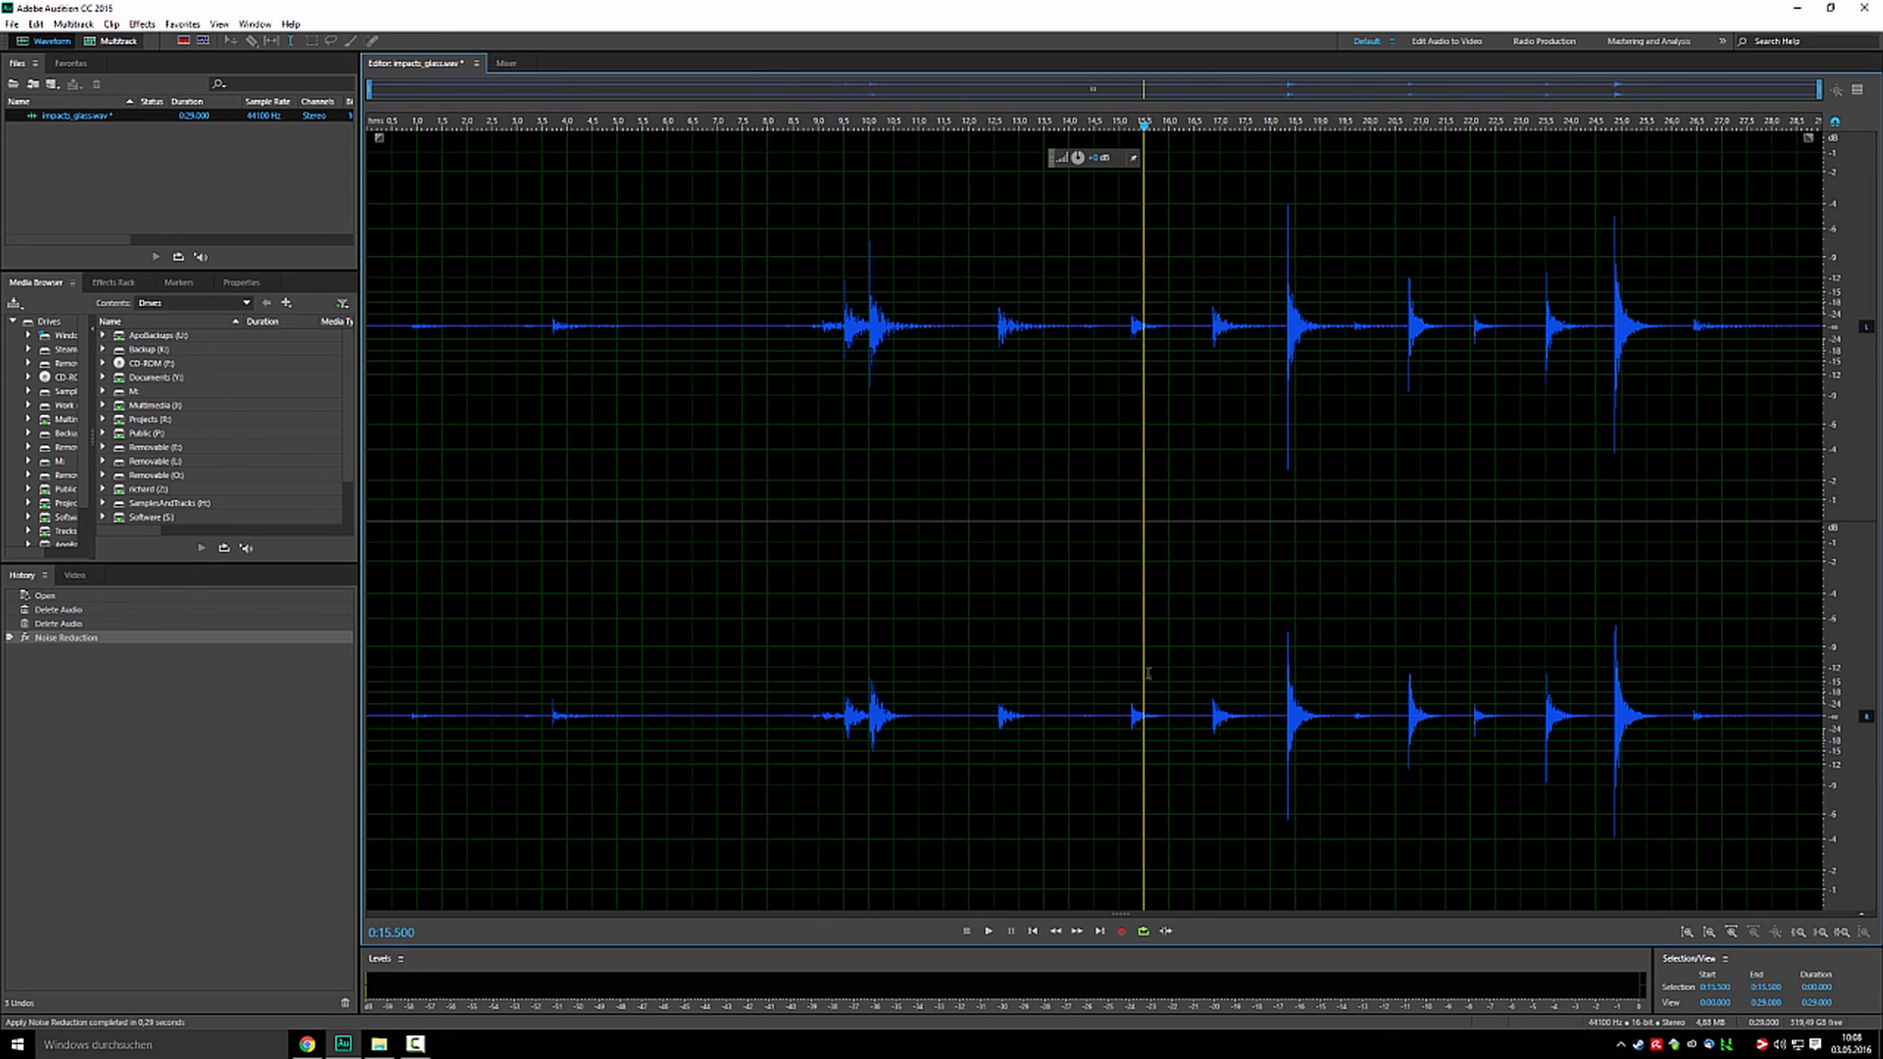
left_click(1078, 675)
left_click(583, 676)
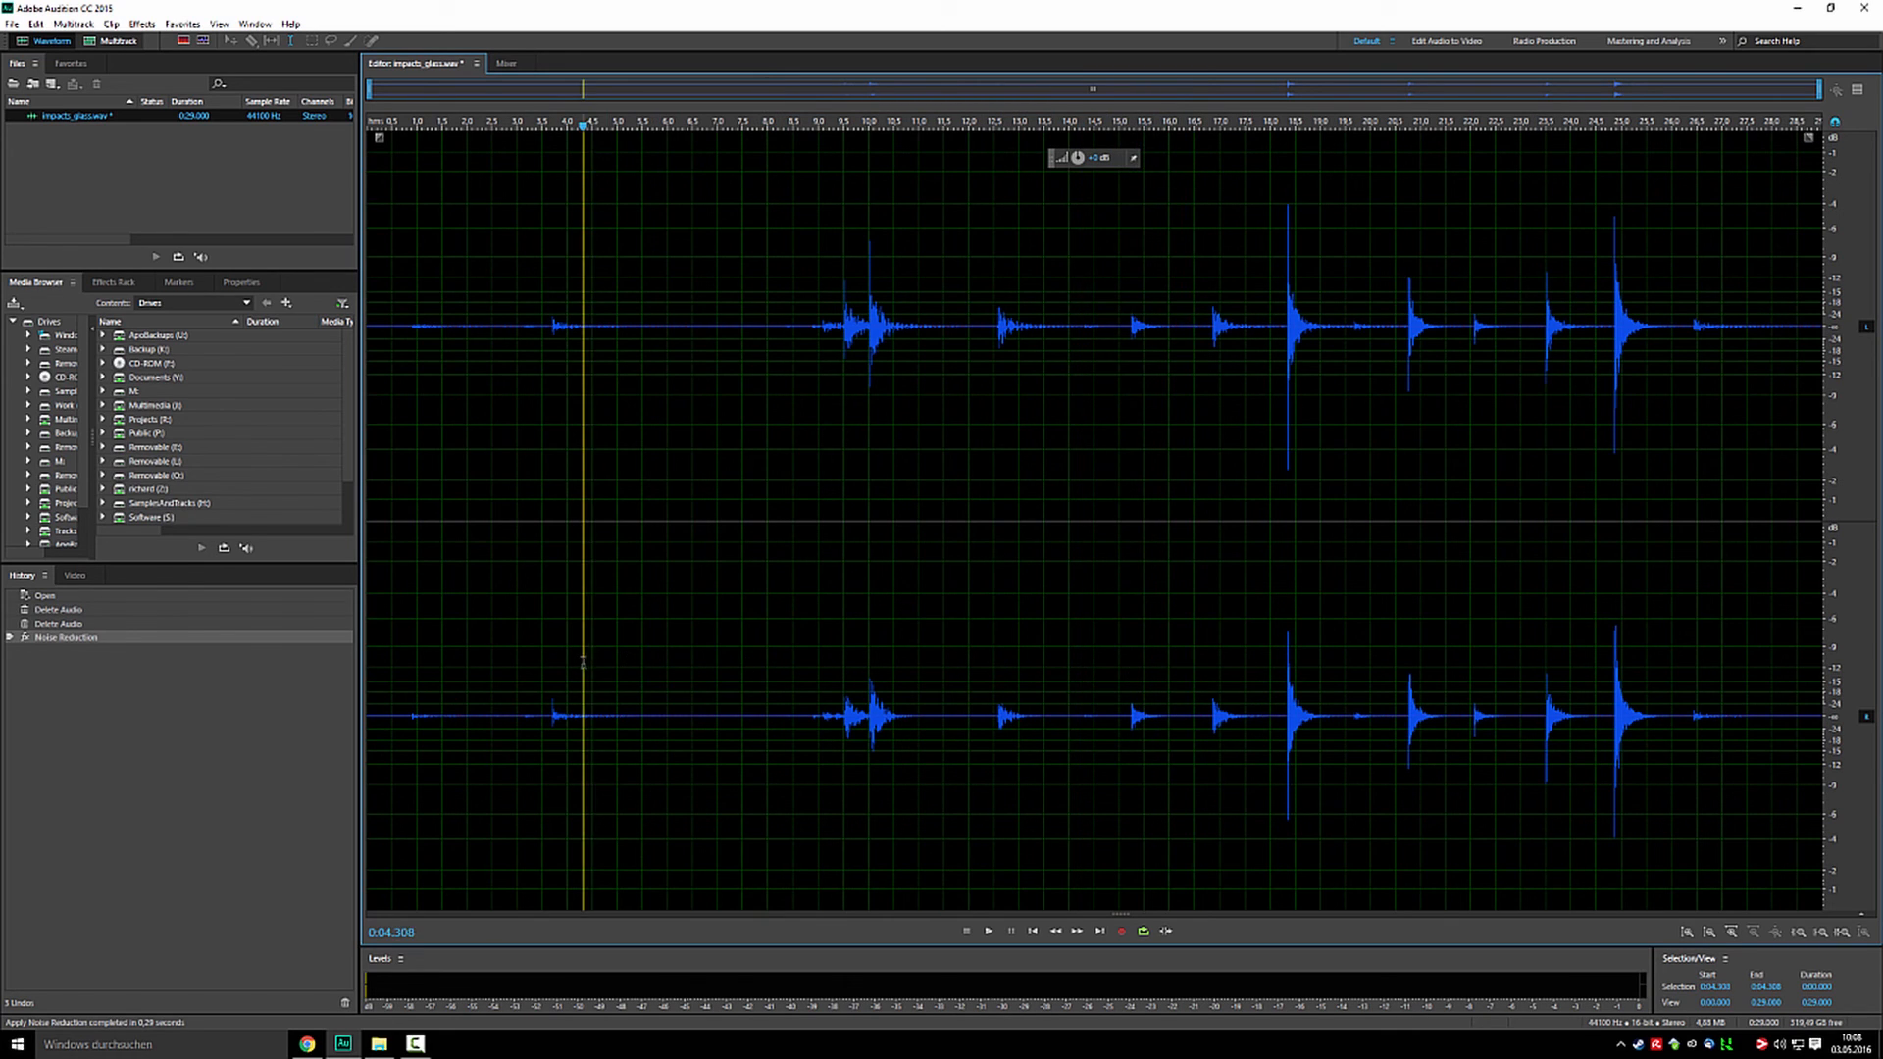
key("space")
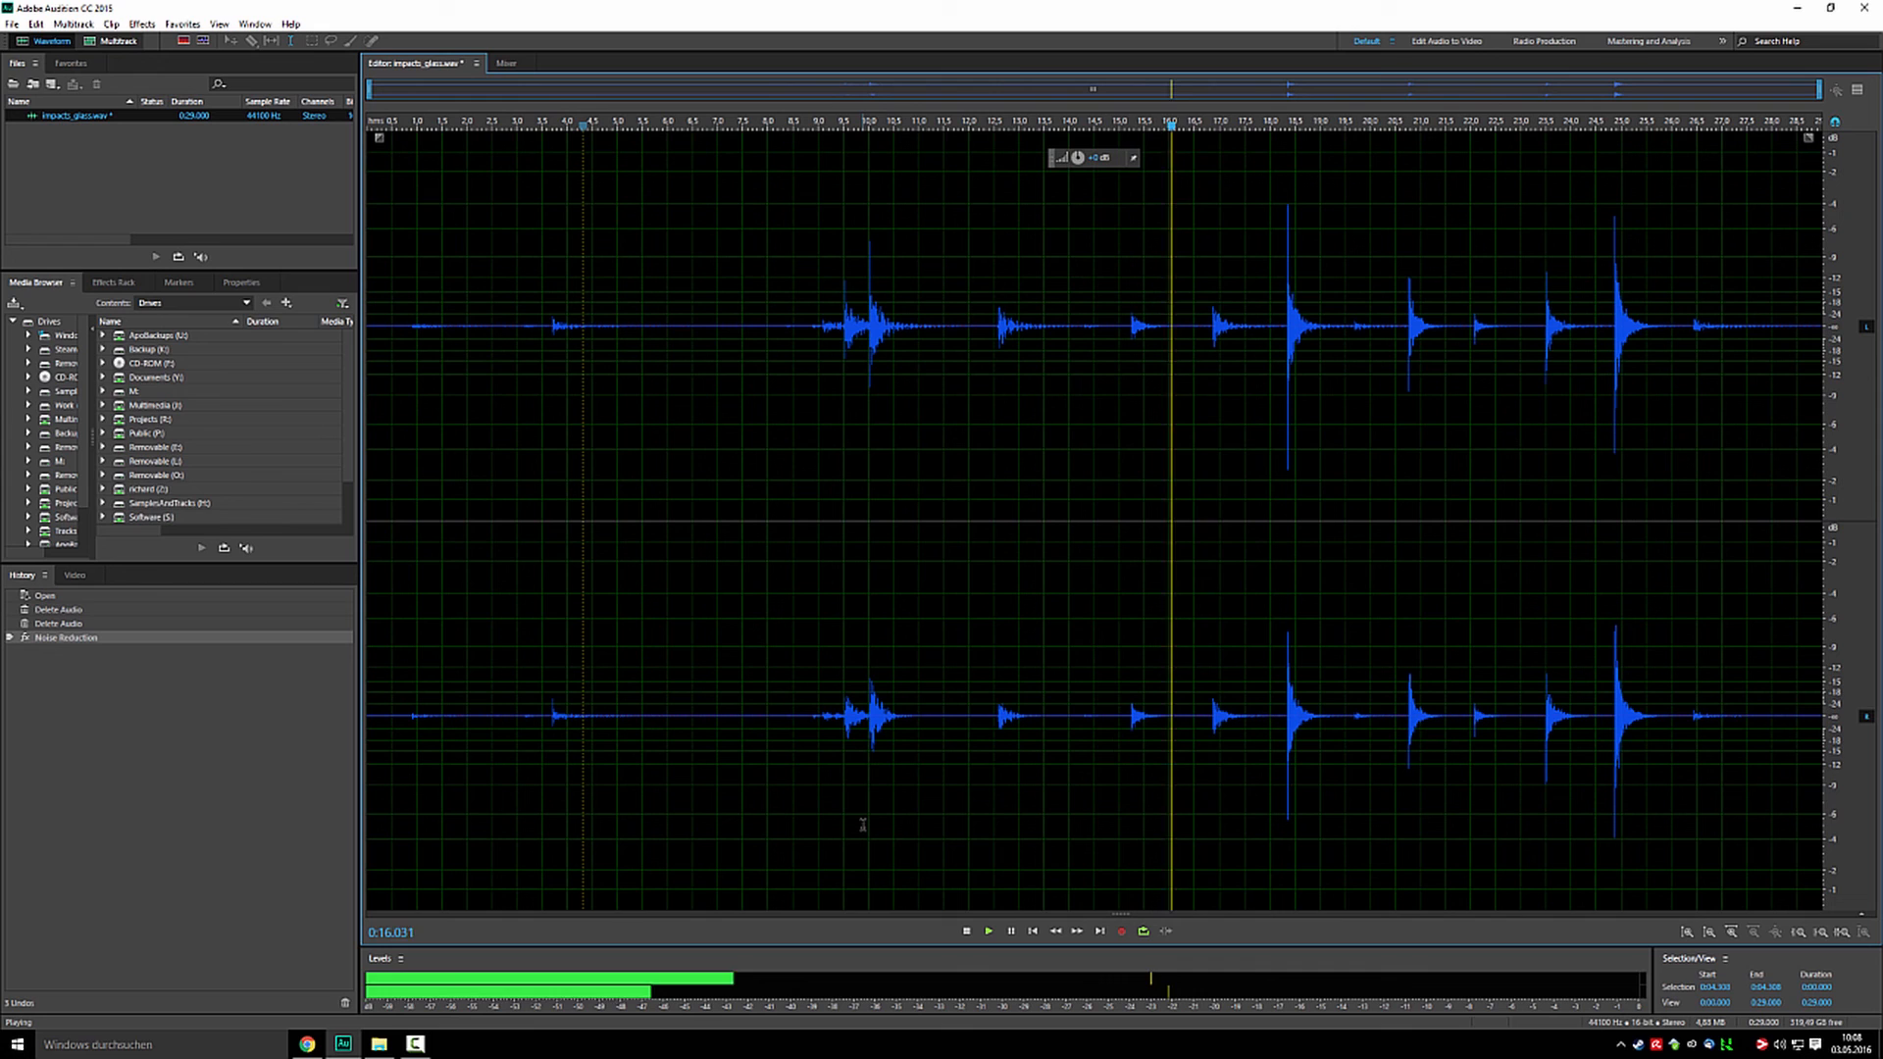
key("space")
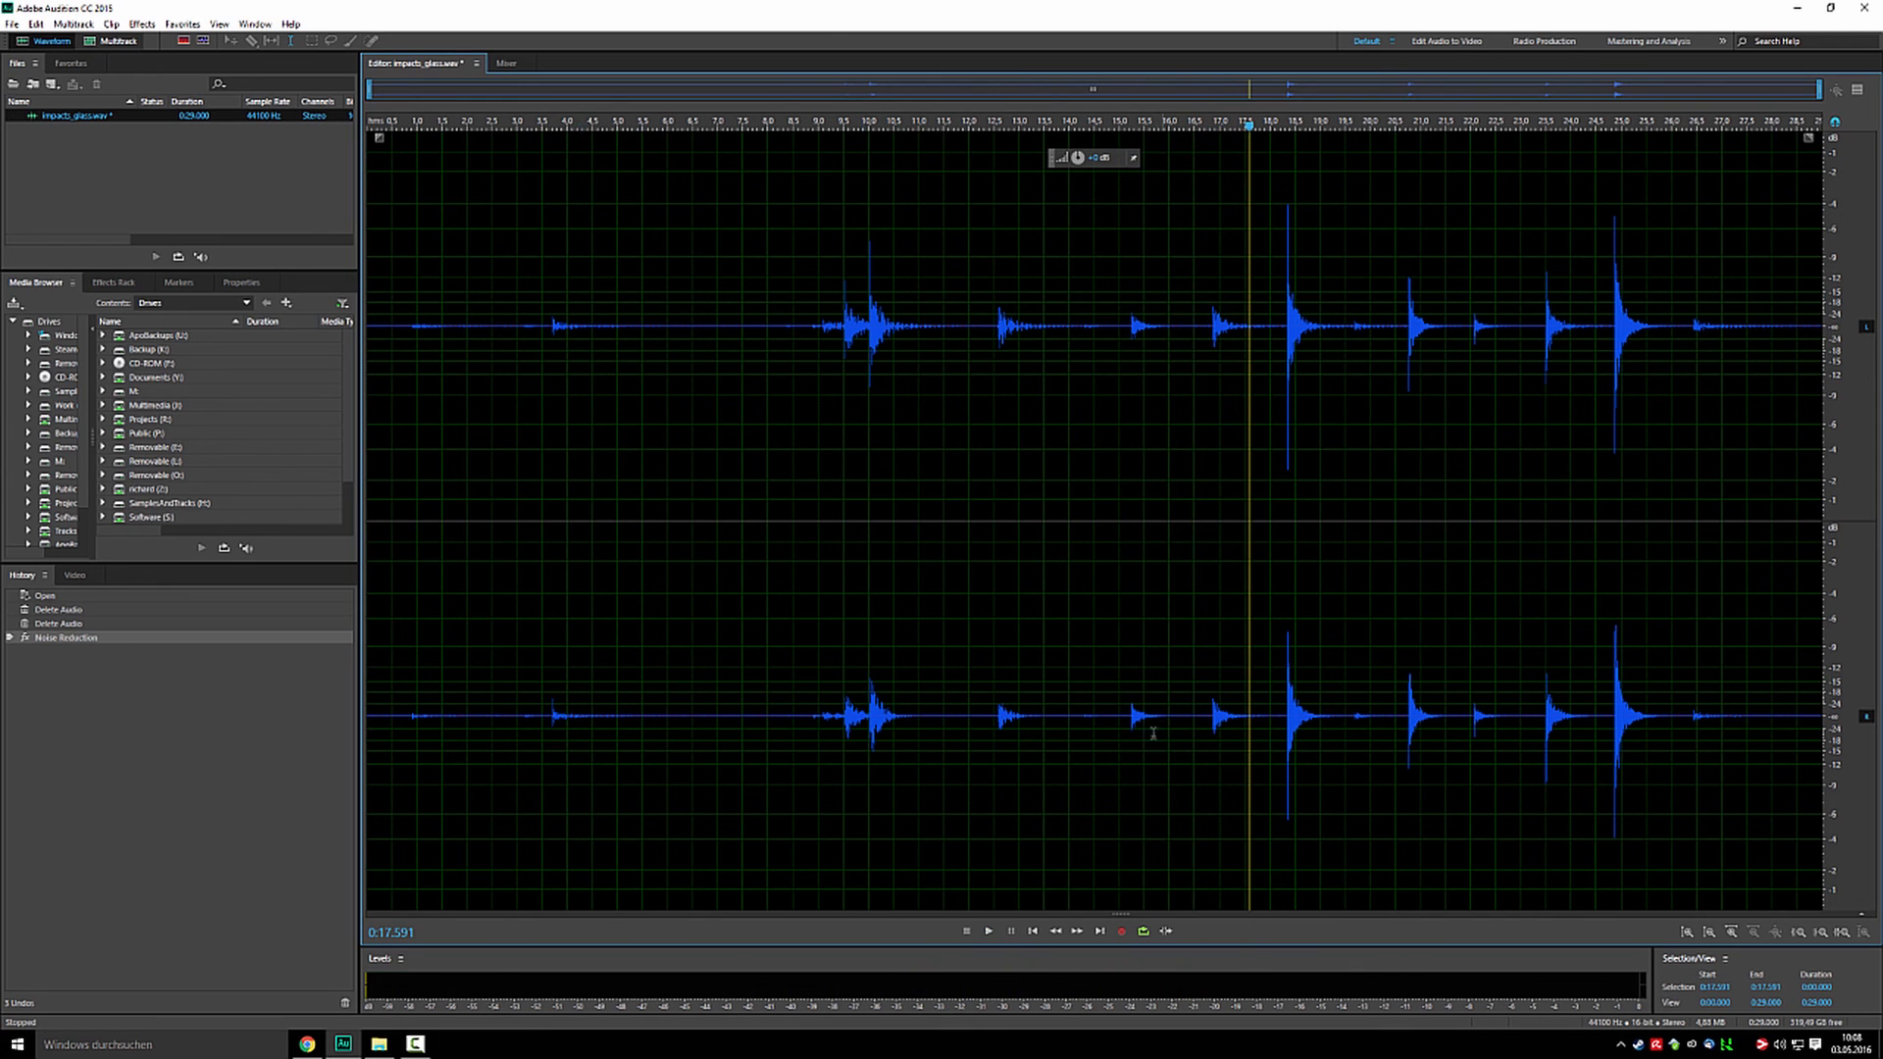
Step: Select about 15.0 to 17.8 s and play the transition from cleaned to untreated audio, then clear the selection
left_click_drag(1116, 743, 1258, 742)
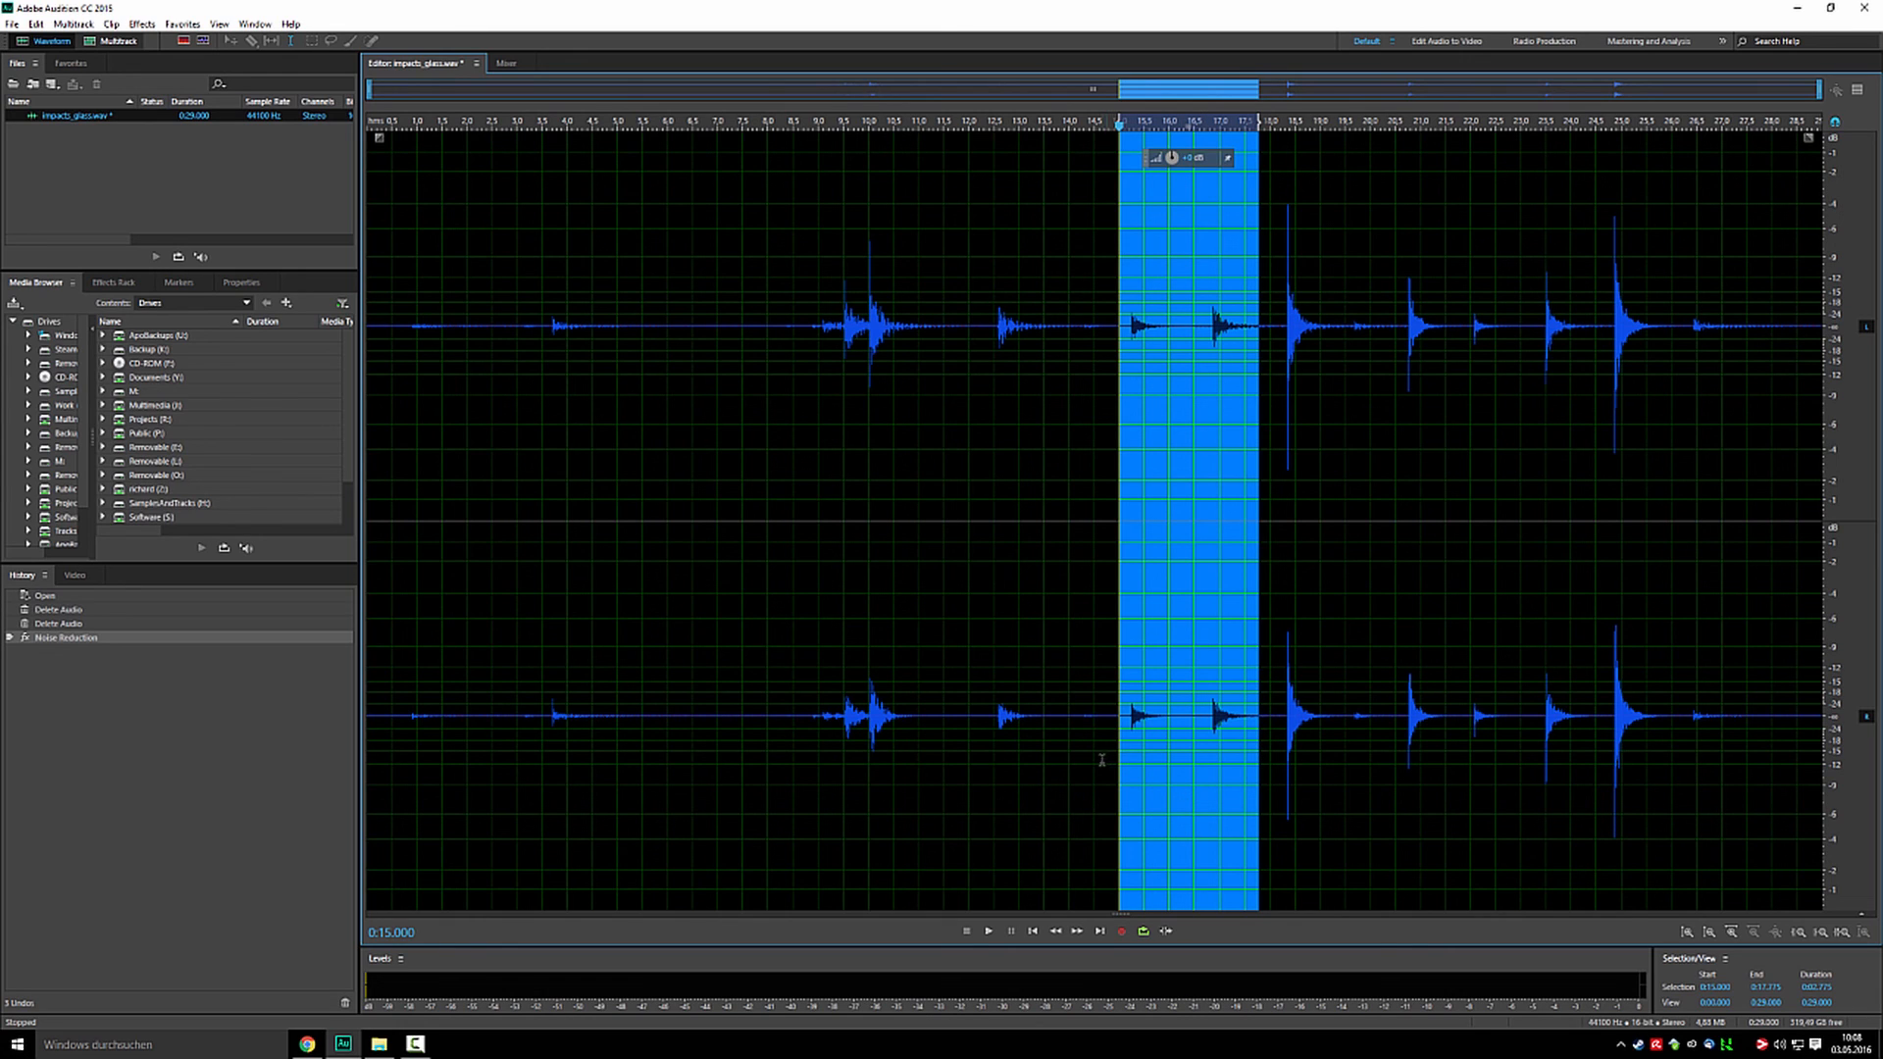
key("space")
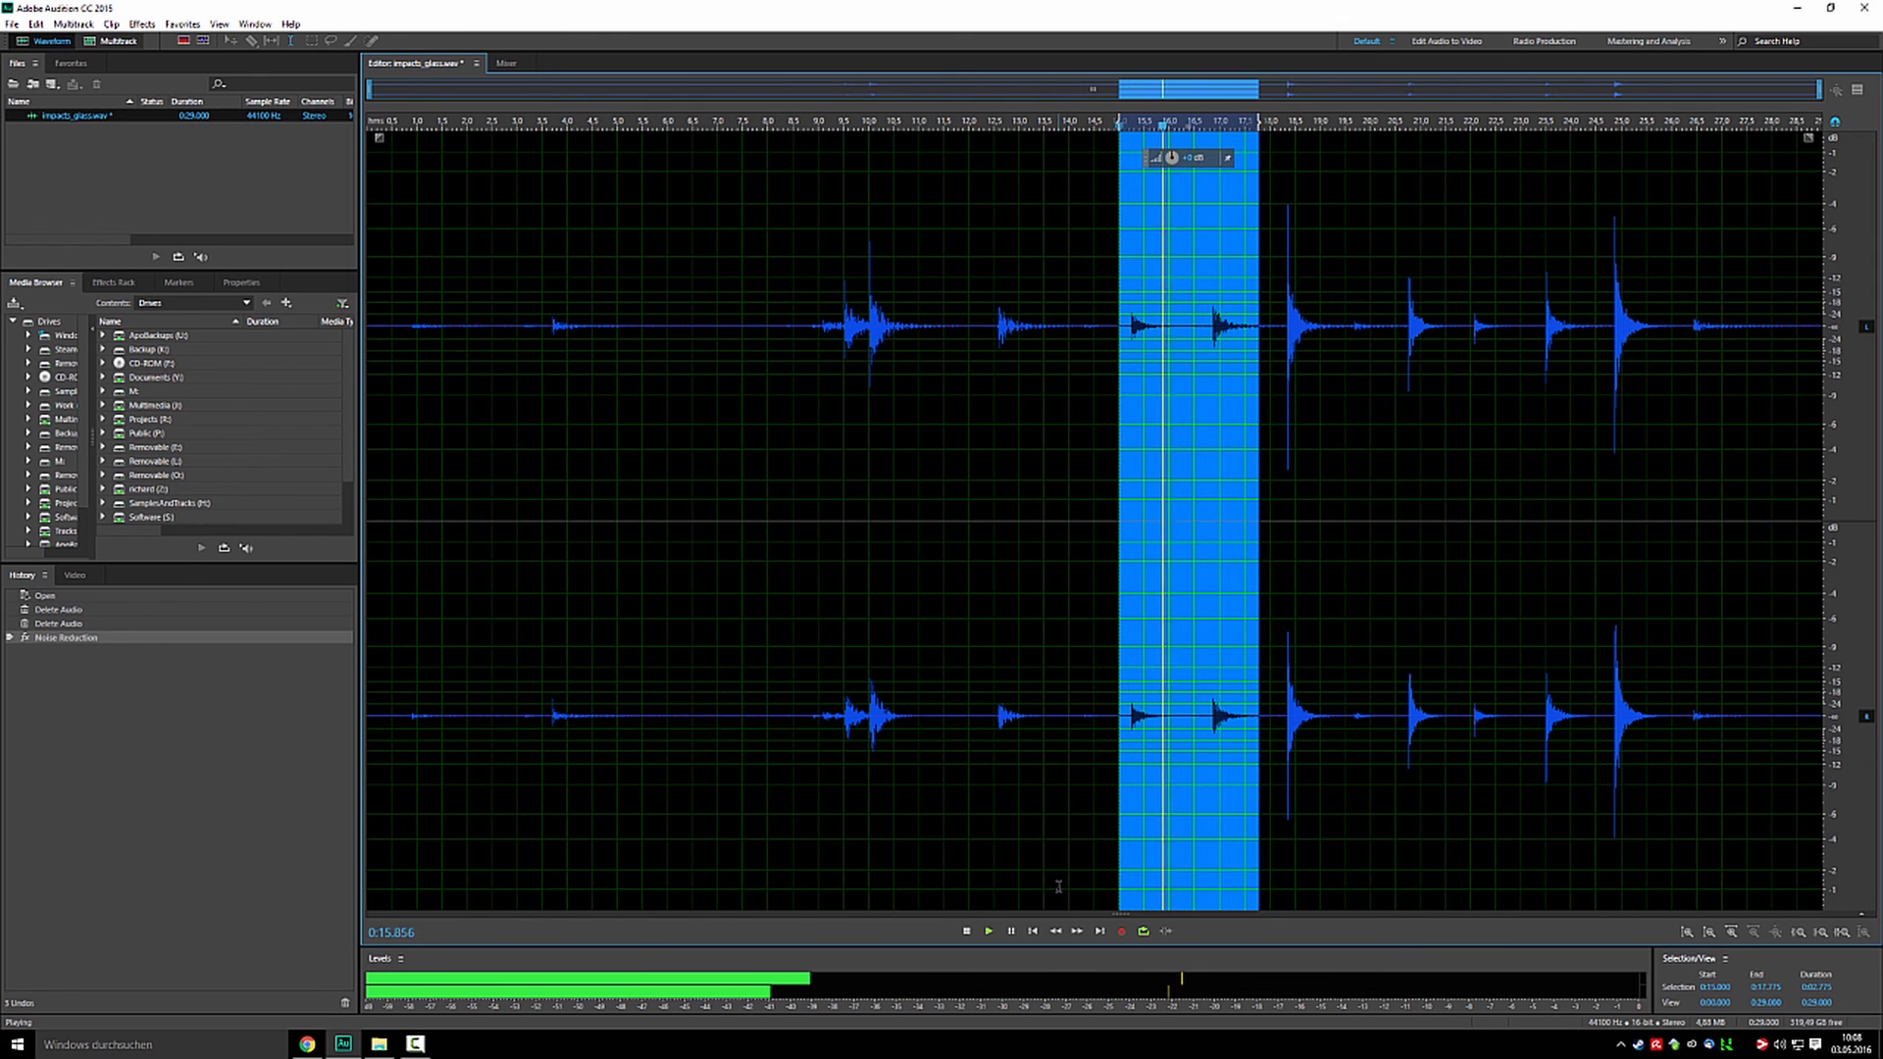
key("space")
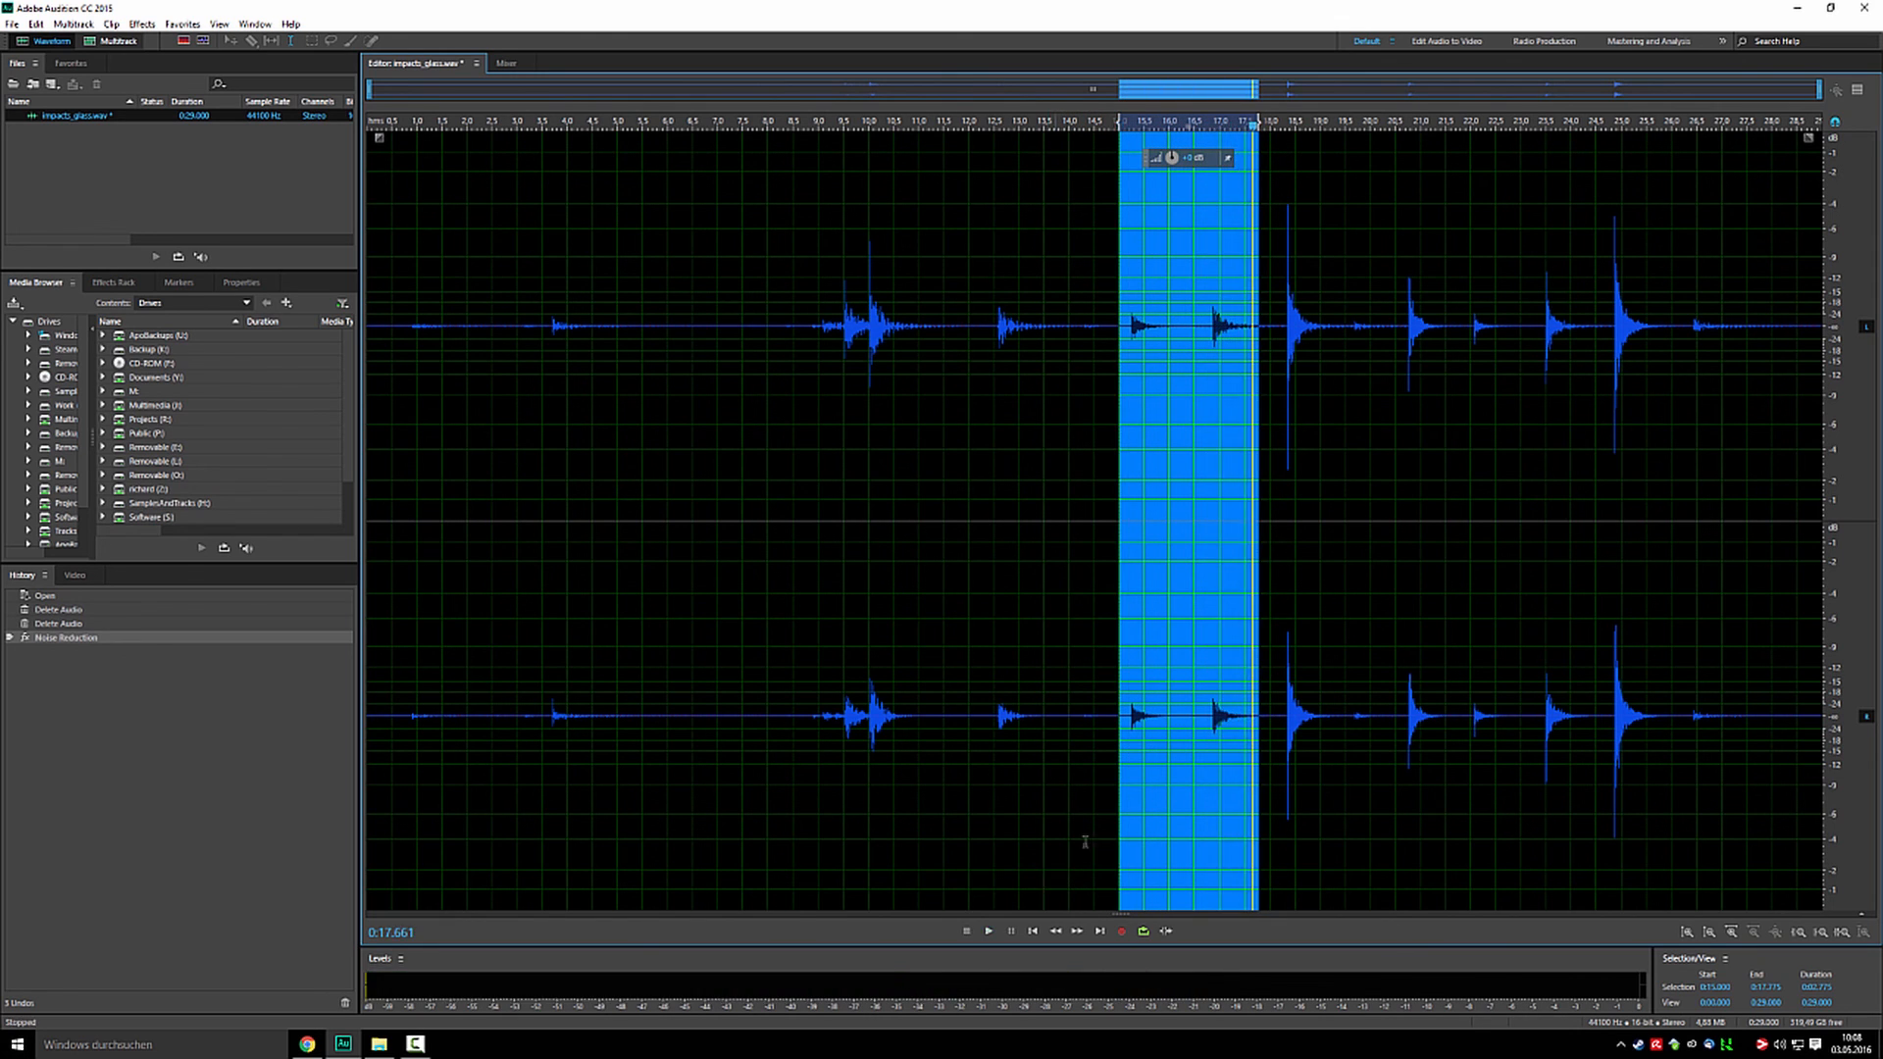
left_click(1153, 775)
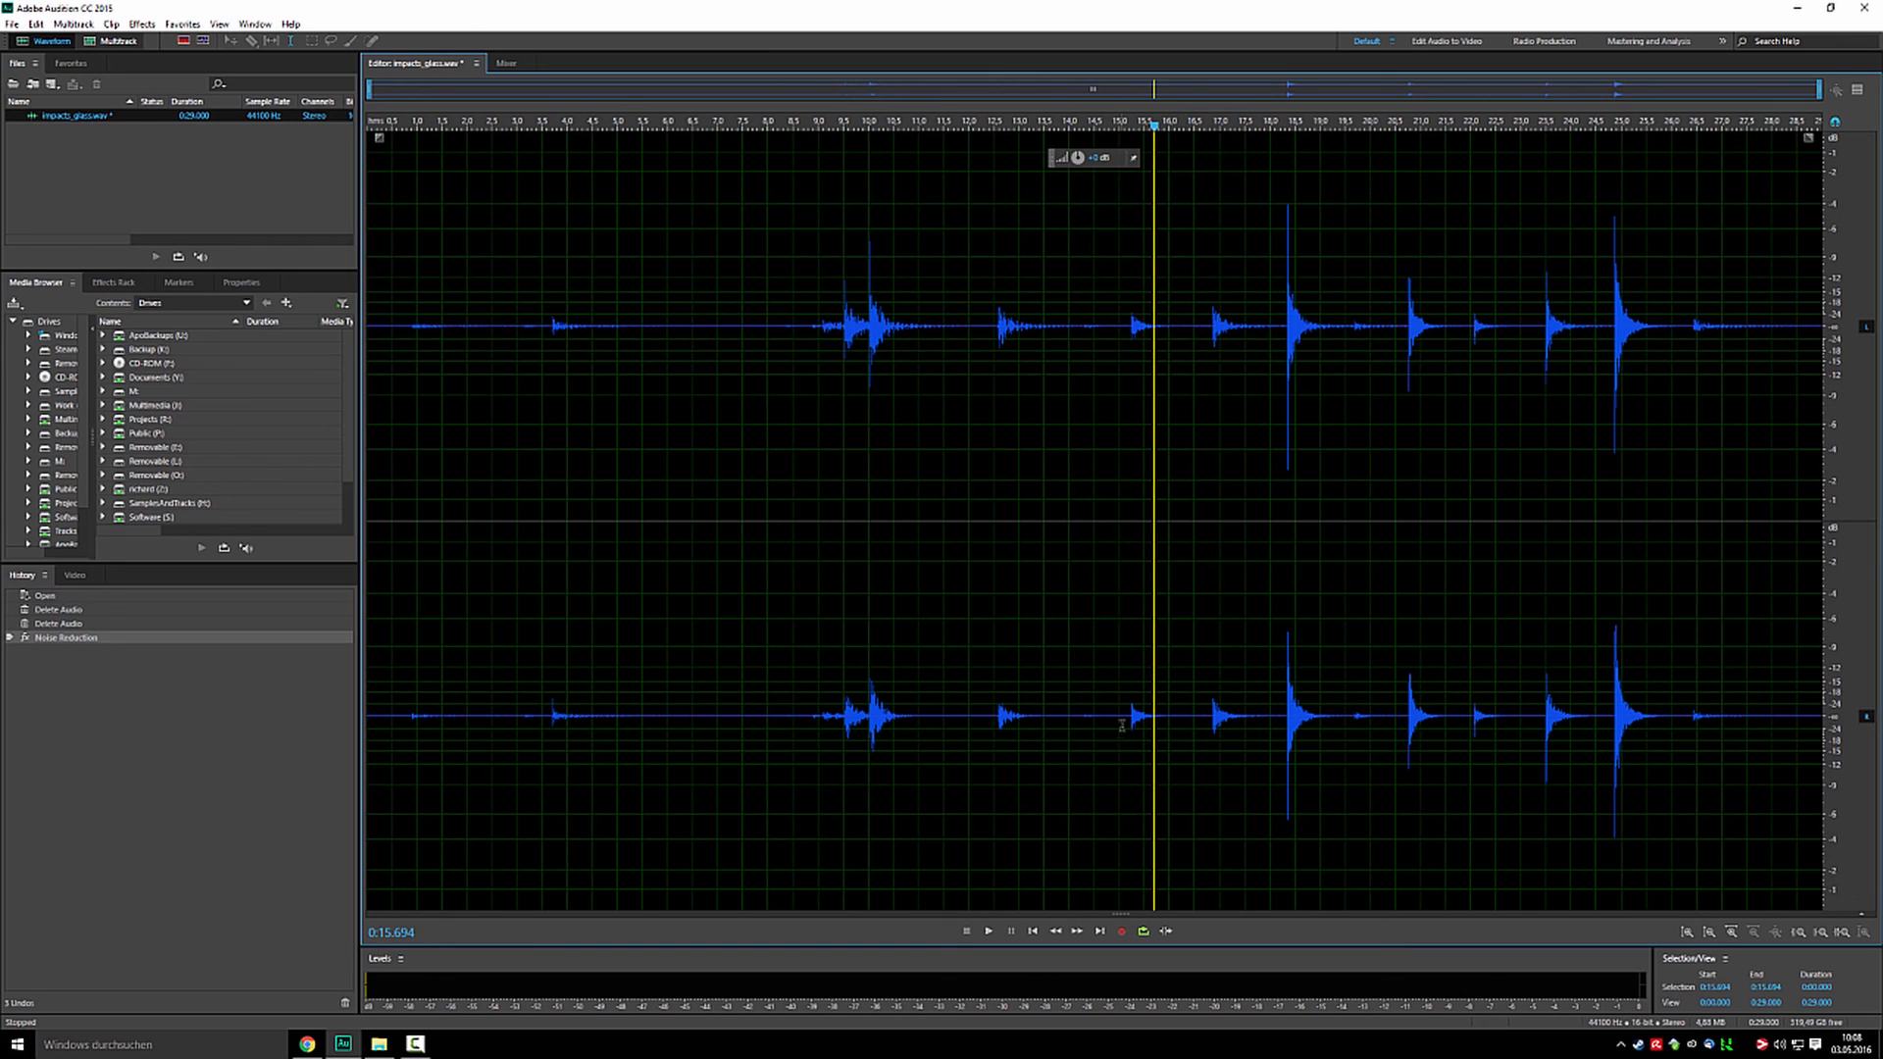